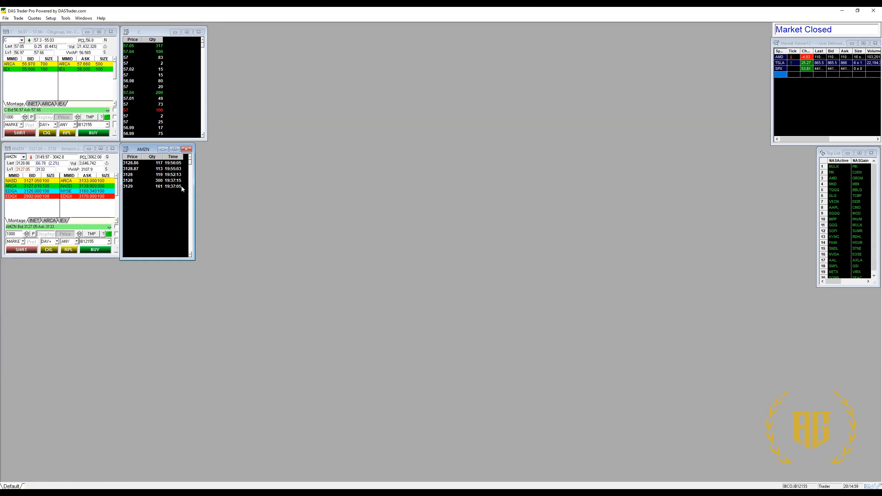
Open a new Montage window beside the C Time & Sale window and load TSLA into it
scroll(191, 163, "down", 2)
scroll(191, 164, "up", 2)
left_click(18, 18)
left_click(22, 26)
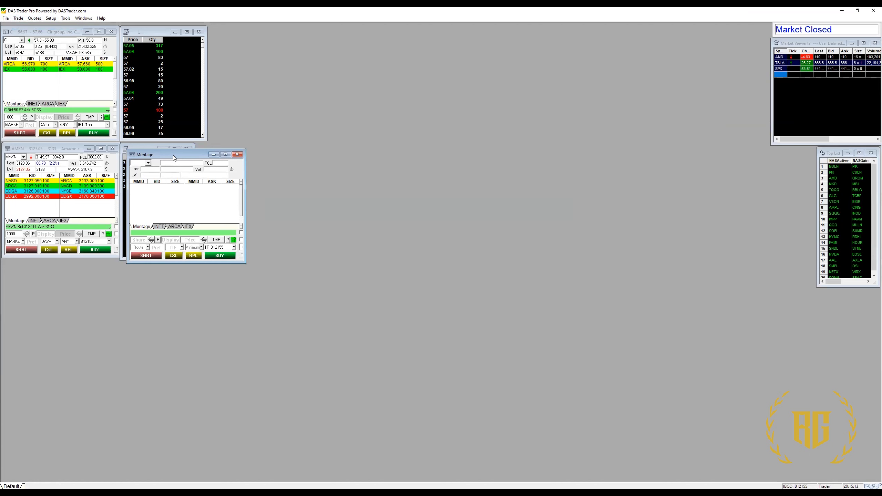
left_click_drag(173, 155, 257, 32)
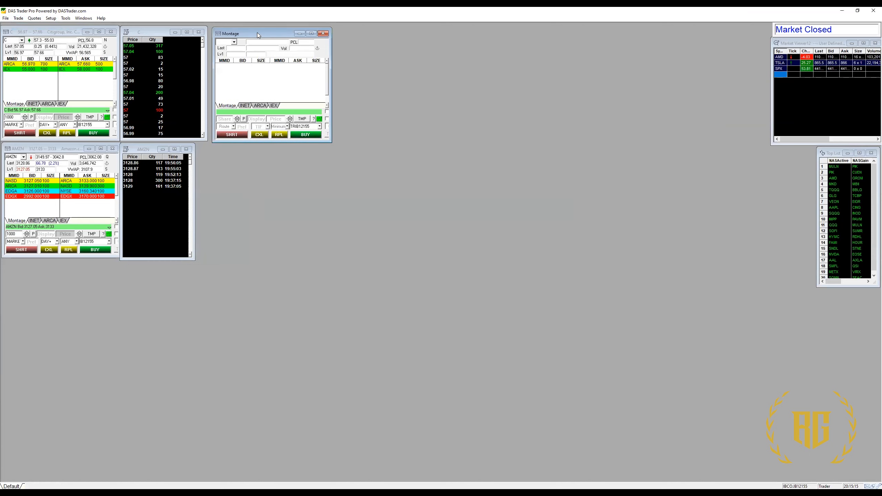
type("TSLA")
key("Return")
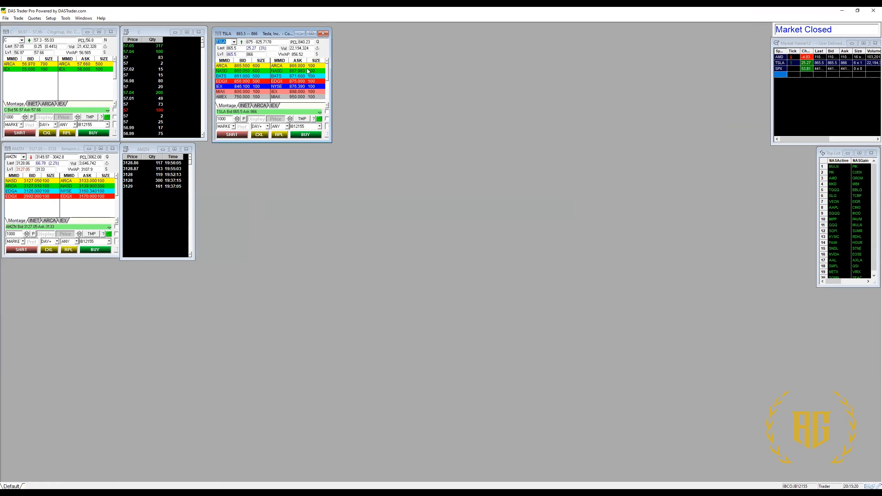
Add two Time & Sale windows side by side next to the TSLA montage and link both to it
left_click(39, 21)
left_click(44, 34)
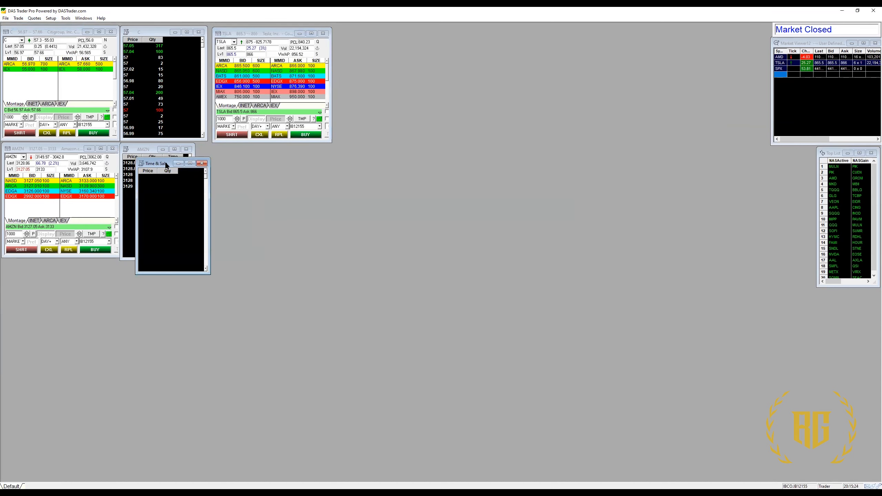
left_click_drag(167, 165, 368, 35)
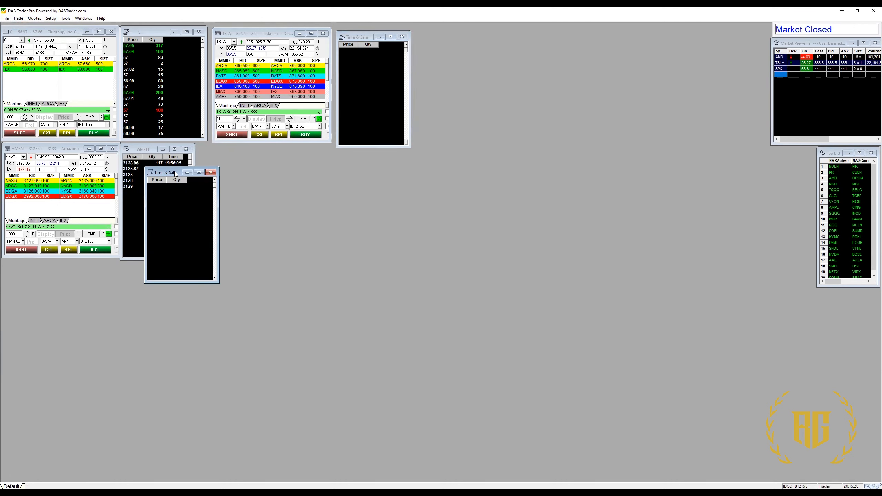
left_click_drag(176, 174, 447, 40)
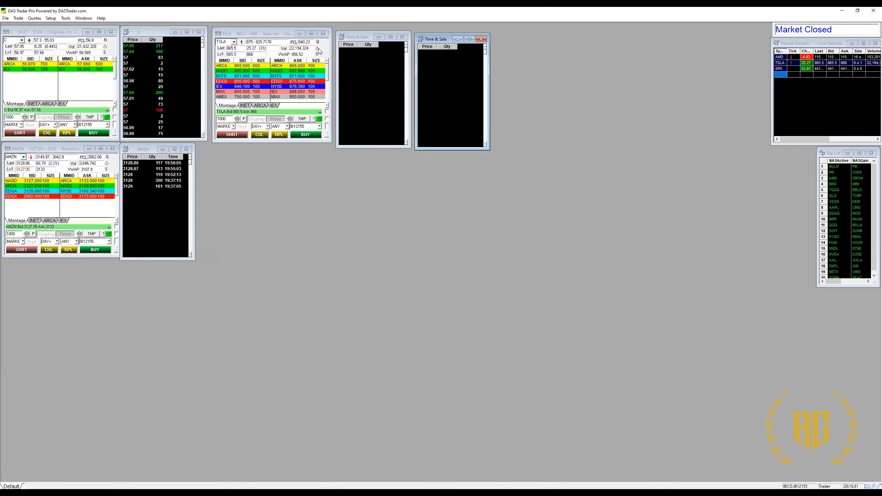
left_click_drag(317, 50, 370, 54)
left_click_drag(318, 50, 418, 69)
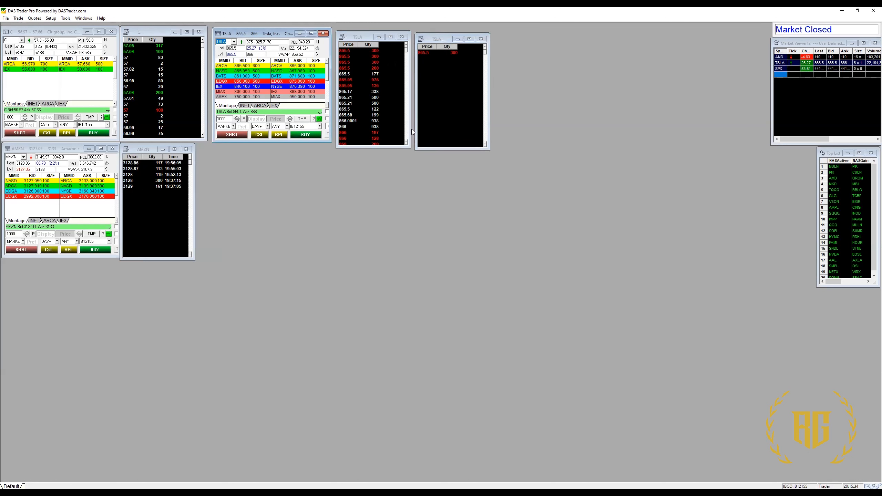
Review the sales quantity filter in the first TSLA Time & Sale window's configuration and accept it
right_click(397, 80)
key("Return")
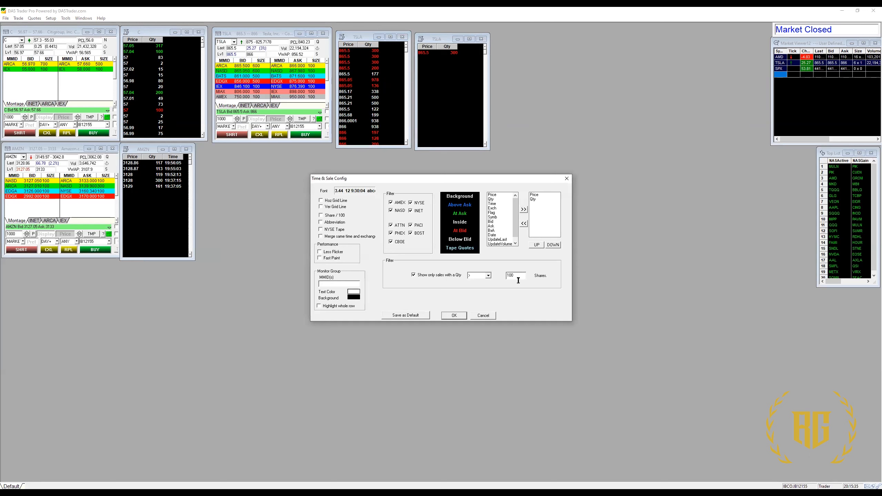
left_click(454, 315)
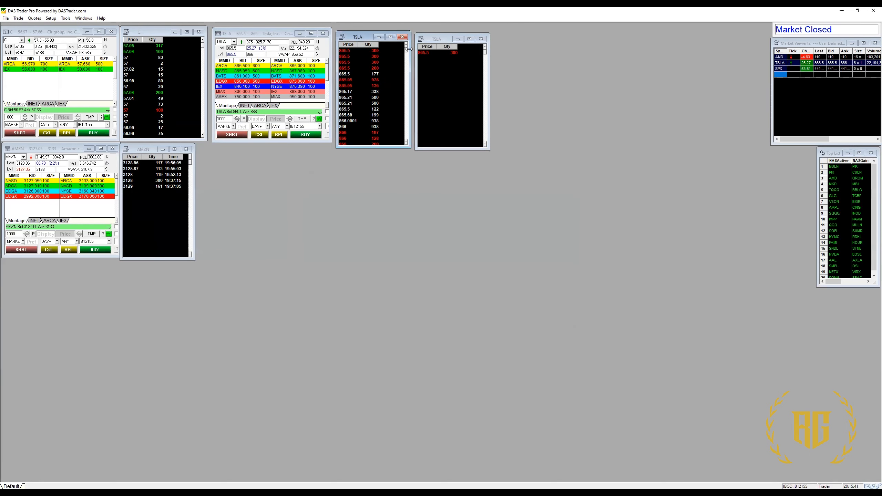
Set the second TSLA Time & Sale window's sales quantity filter to 1000 shares
right_click(449, 68)
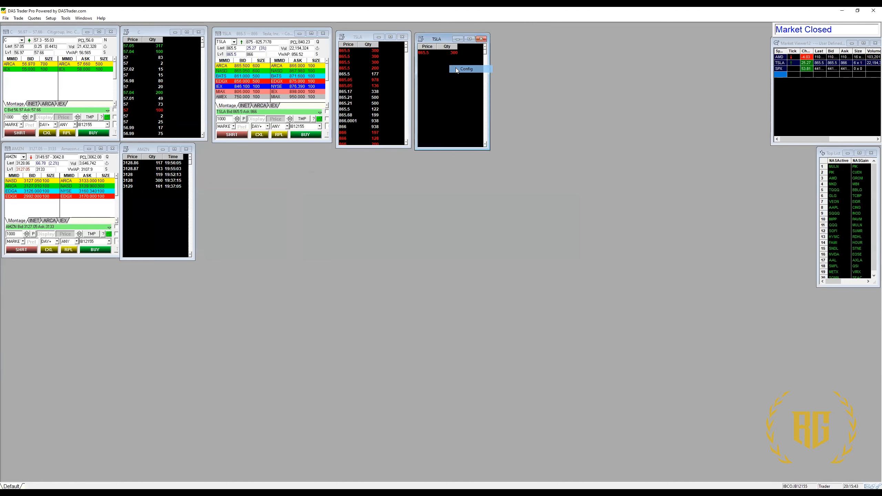
key("Return")
key("BackSpace")
key("BackSpace")
type("5")
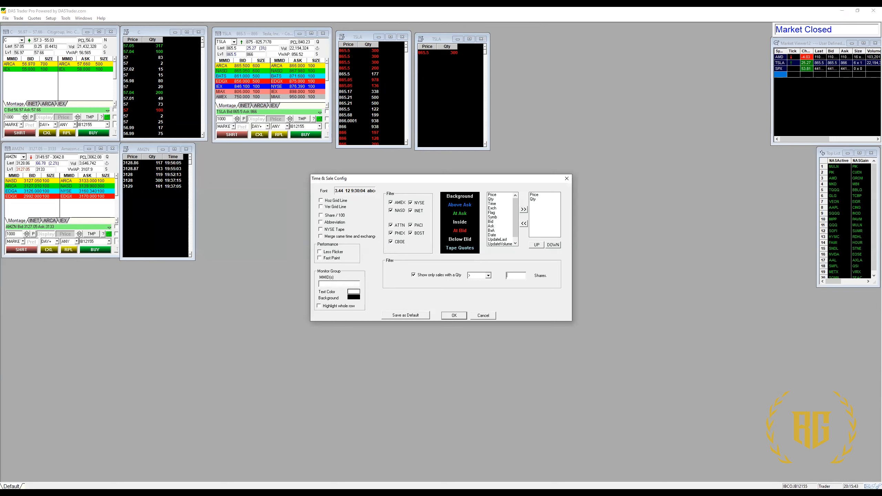
type("00")
type("1")
left_click(457, 318)
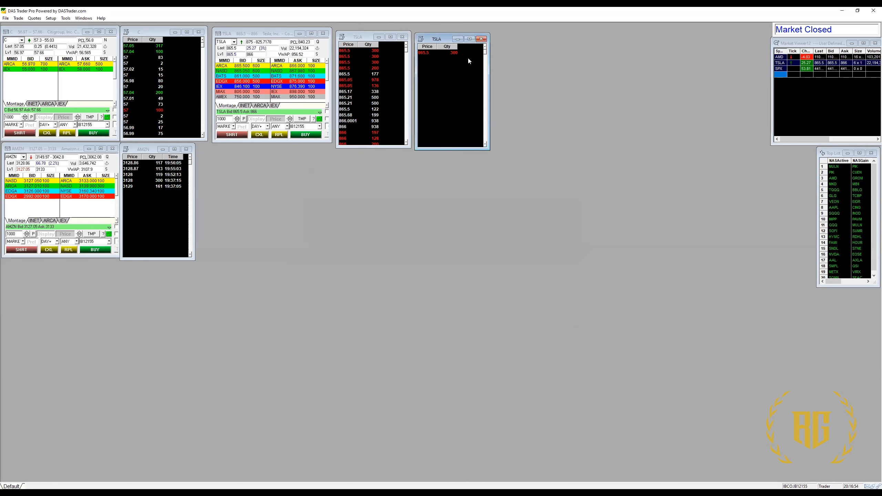
Recheck the share quantity filter in the second TSLA Time & Sale window's configuration
right_click(459, 63)
left_click(468, 67)
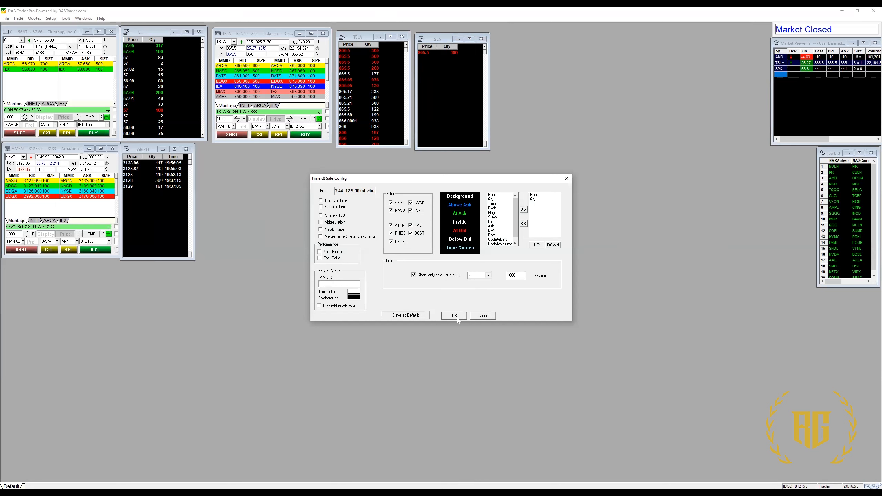
left_click(456, 315)
Change the AMZN montage's symbol to TSLA
left_click(20, 155)
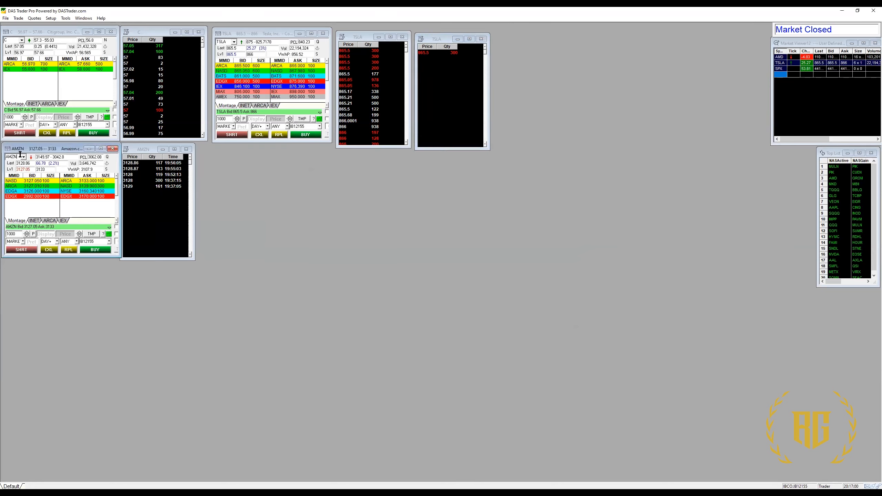
key("BackSpace")
key("BackSpace")
key("BackSpace")
type("TSLA")
key("Return")
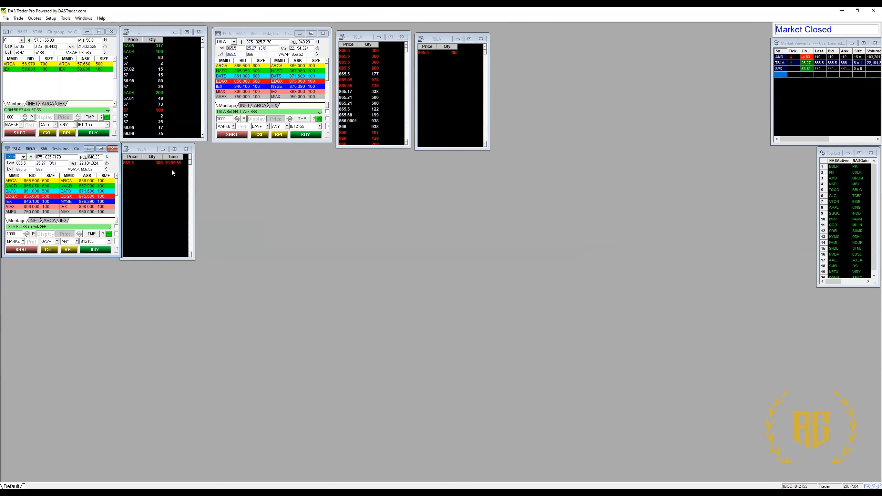
Examine the filter settings of the Time & Sale window with the Time column, below the C windows
right_click(180, 179)
left_click(197, 182)
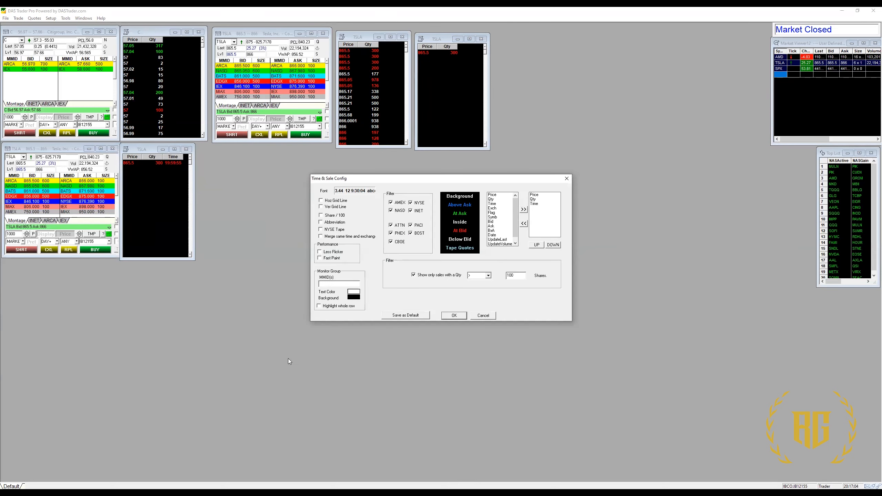
left_click(454, 315)
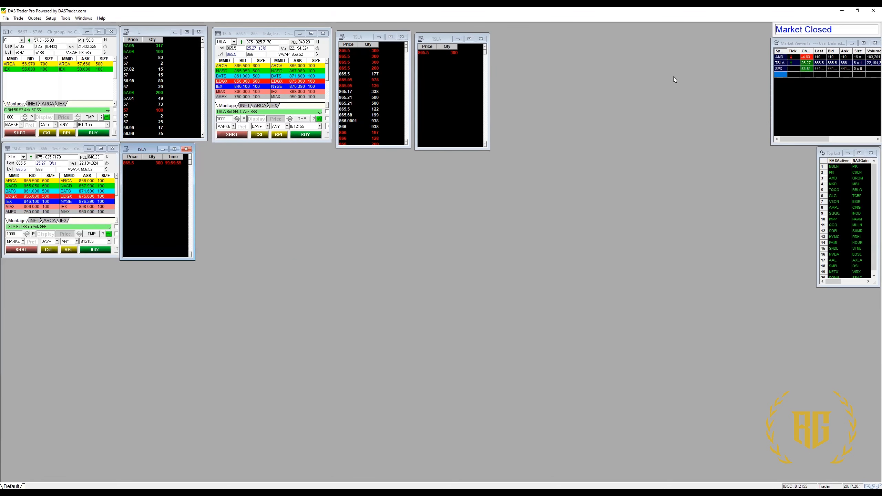
left_click(407, 55)
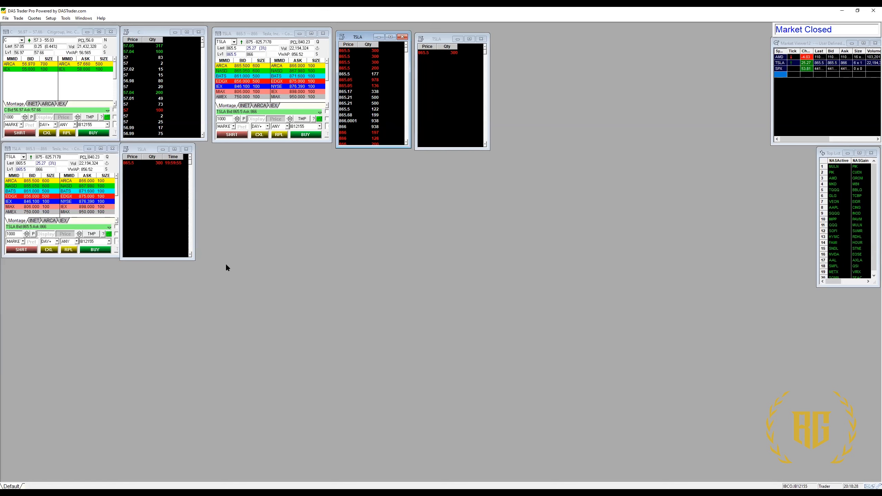
Switch the TSLA montage below the C montage back to AMZN
left_click(16, 157)
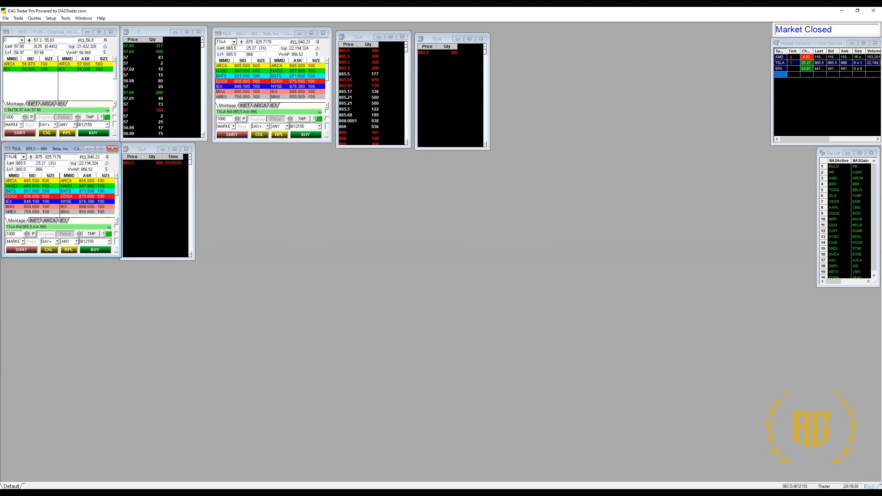
key("BackSpace")
key("BackSpace")
key("BackSpace")
type("AMZN")
key("Return")
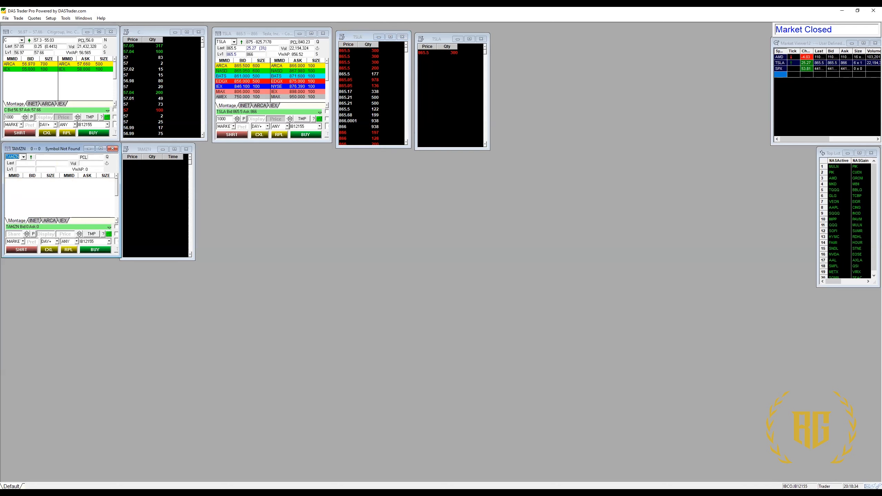
type("AMZN")
key("Return")
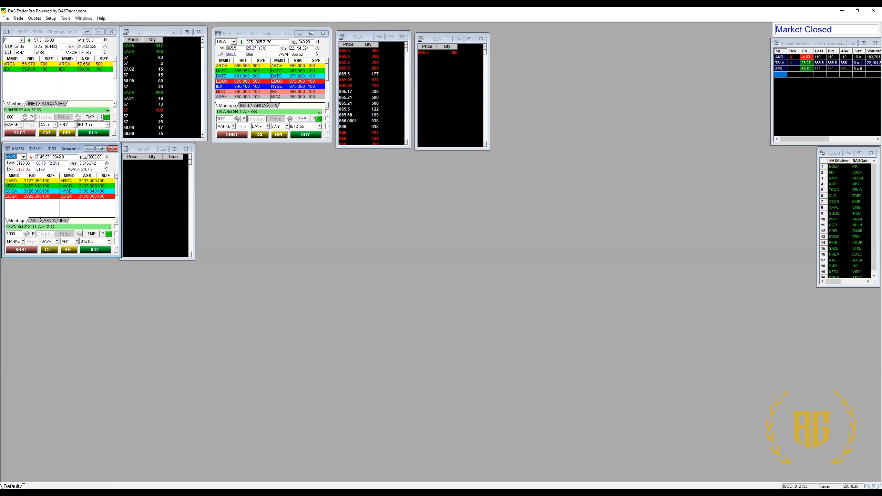
Add a new Montage window and a Time & Sale window side by side in the second row, beside the AMZN windows
left_click(17, 19)
left_click(32, 27)
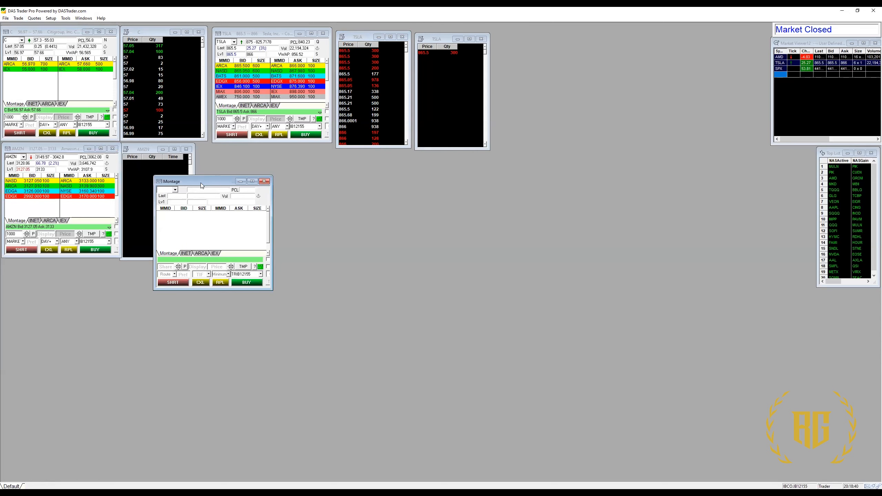
left_click_drag(208, 180, 261, 148)
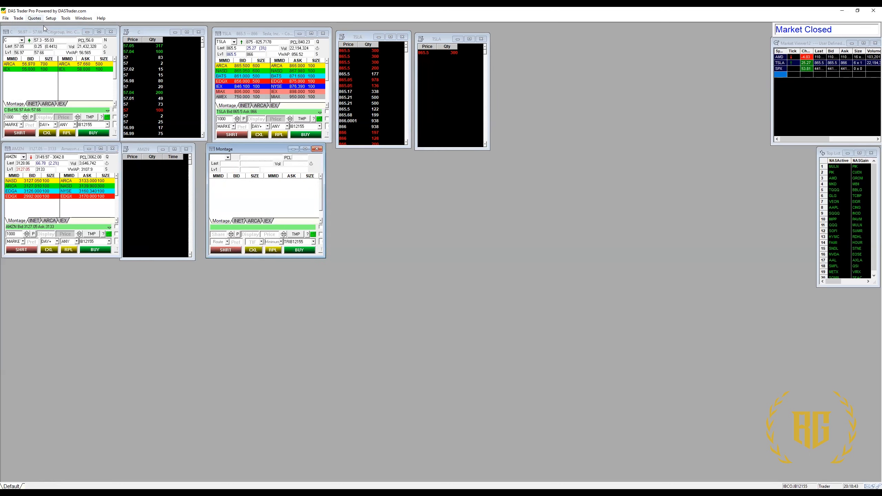
left_click(34, 18)
left_click(28, 30)
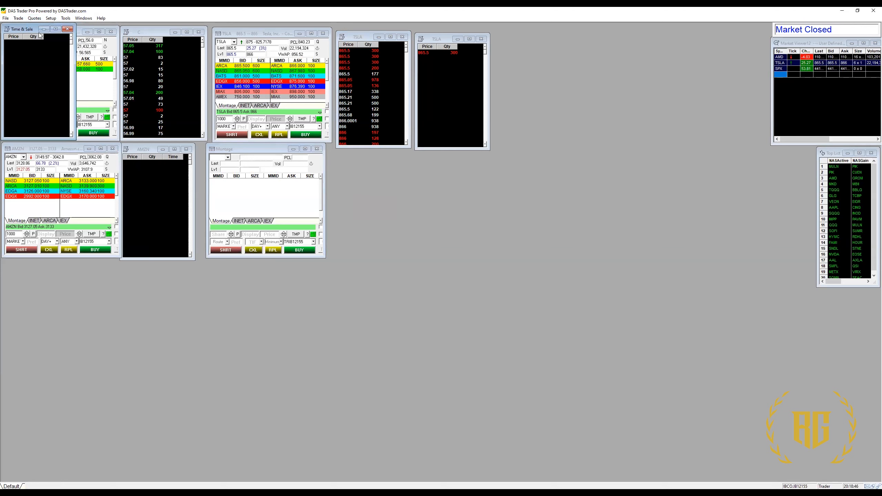
left_click_drag(25, 32, 352, 154)
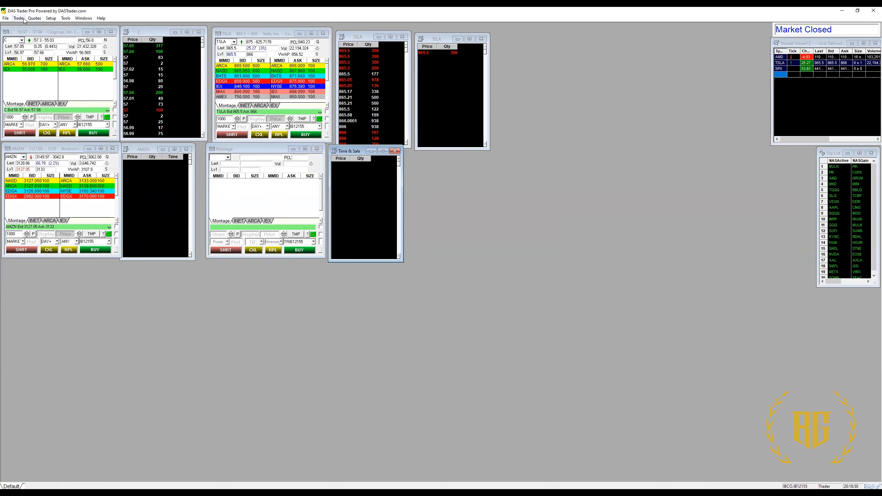
Load NVDA into the new empty montage
left_click(225, 158)
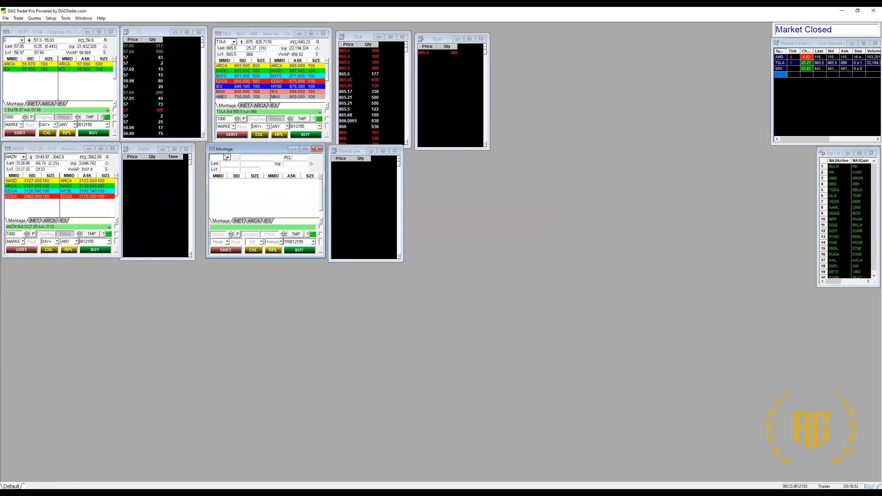
type("V")
type("VDA")
key("Return")
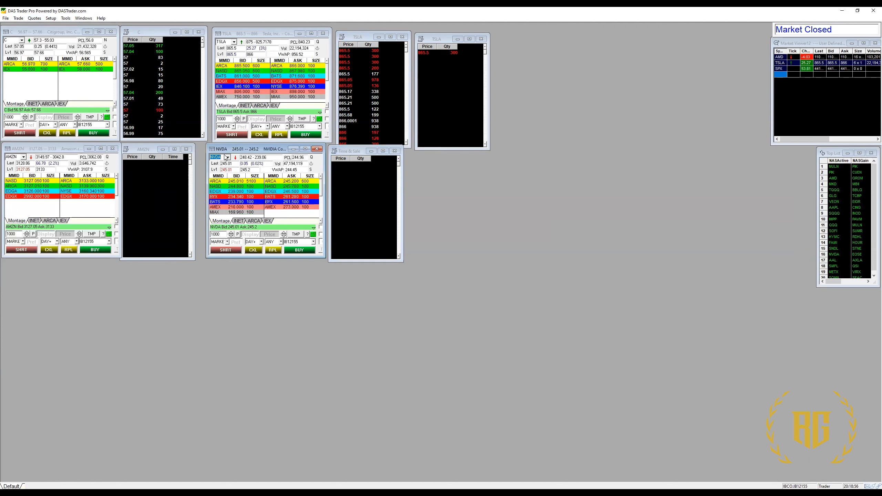
Add a second Time & Sale window beside the first one and link both to the NVDA montage
left_click(33, 19)
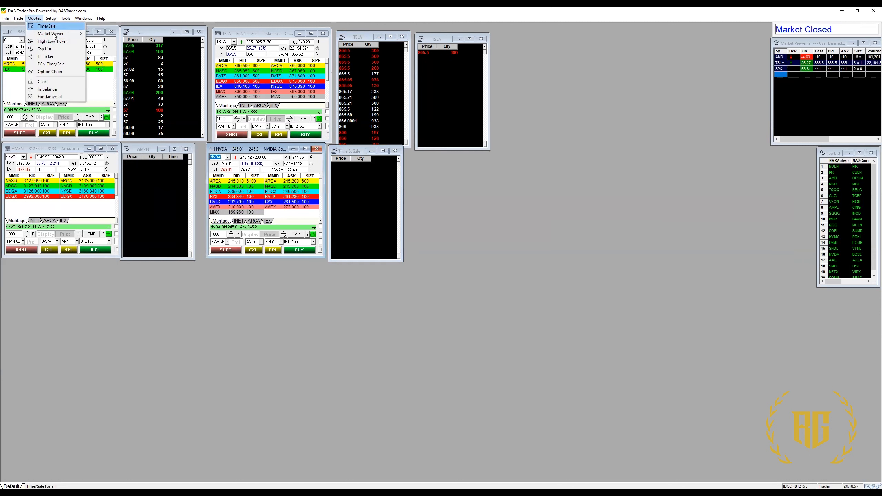
left_click(46, 26)
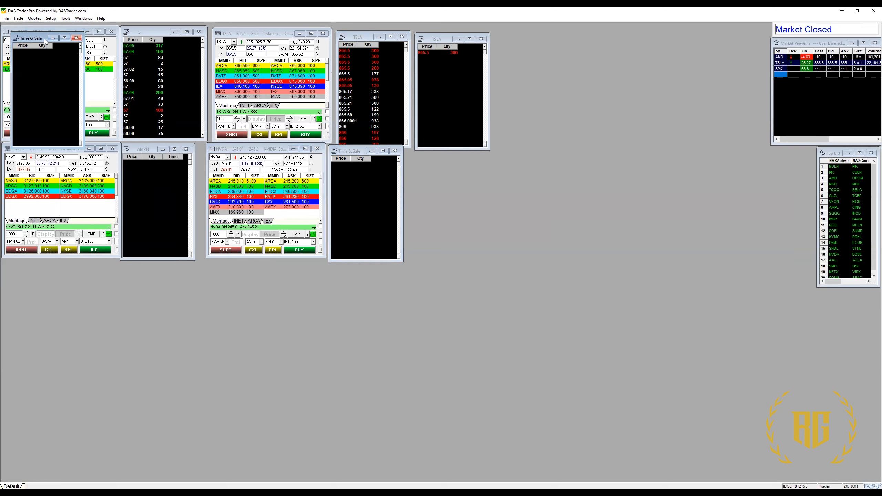
left_click_drag(44, 38, 444, 156)
left_click(312, 167)
left_click_drag(312, 165, 349, 172)
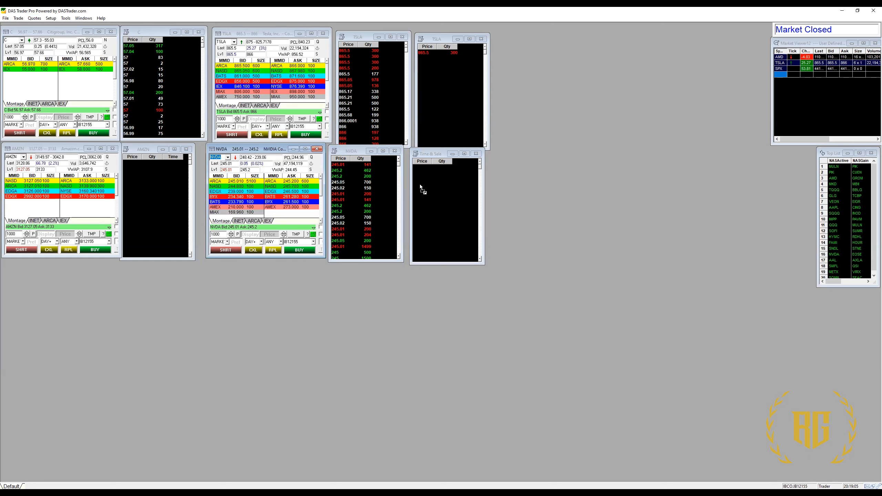
left_click_drag(420, 186, 422, 195)
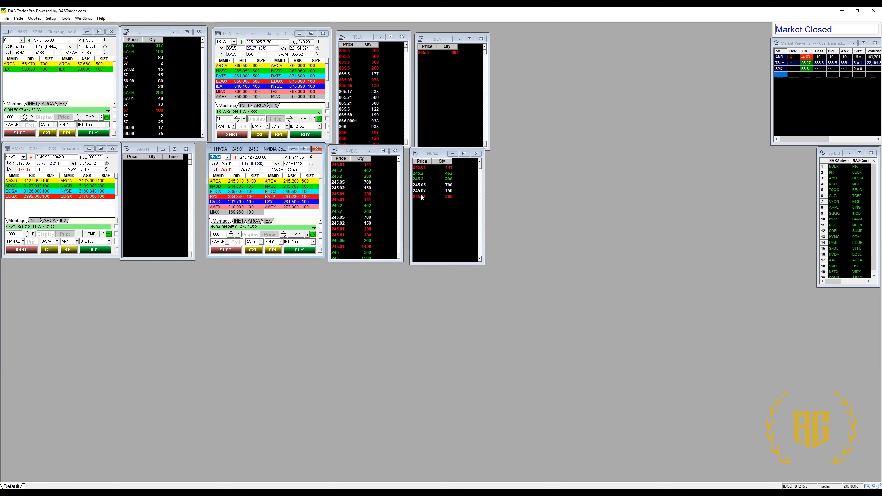
Review the first NVDA Time & Sale window's filter and set the second one's sales quantity filter to 1000 shares
right_click(366, 187)
left_click(380, 191)
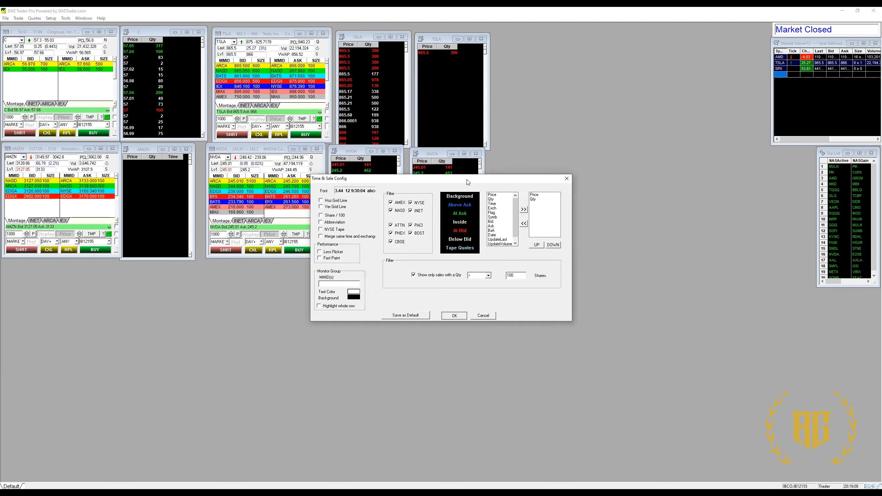
left_click(517, 273)
type("0")
left_click(462, 315)
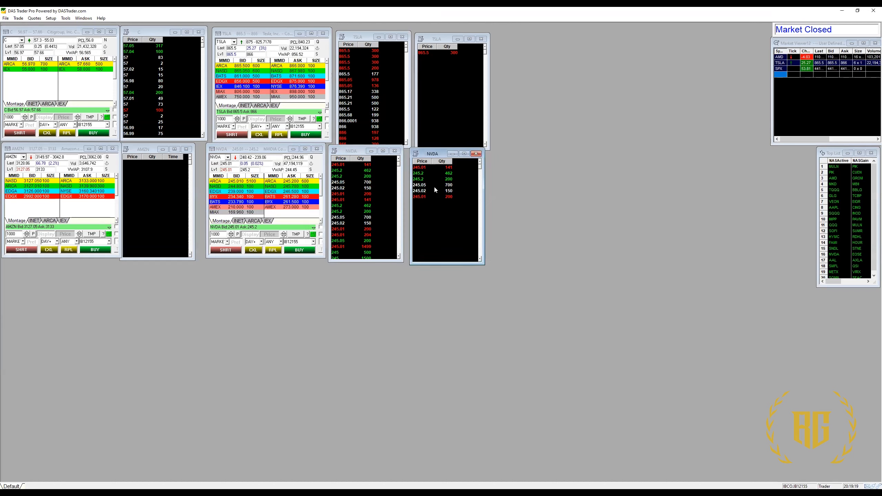
right_click(462, 191)
left_click(475, 196)
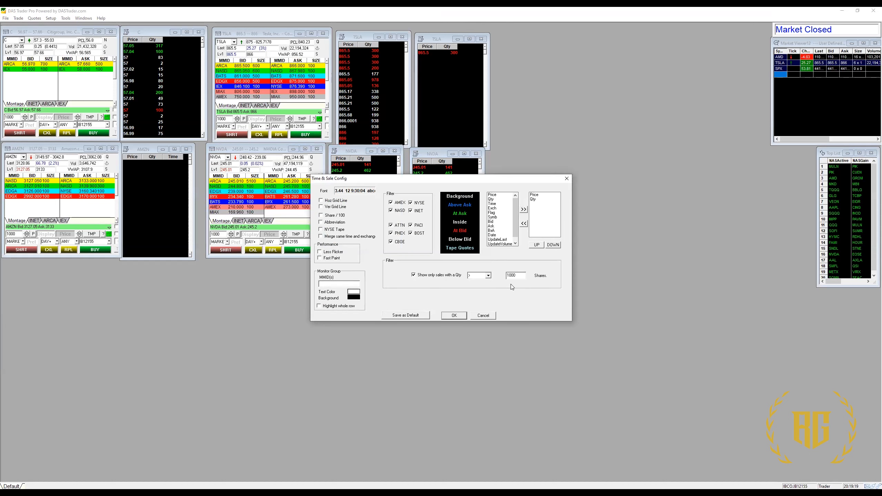
left_click(451, 317)
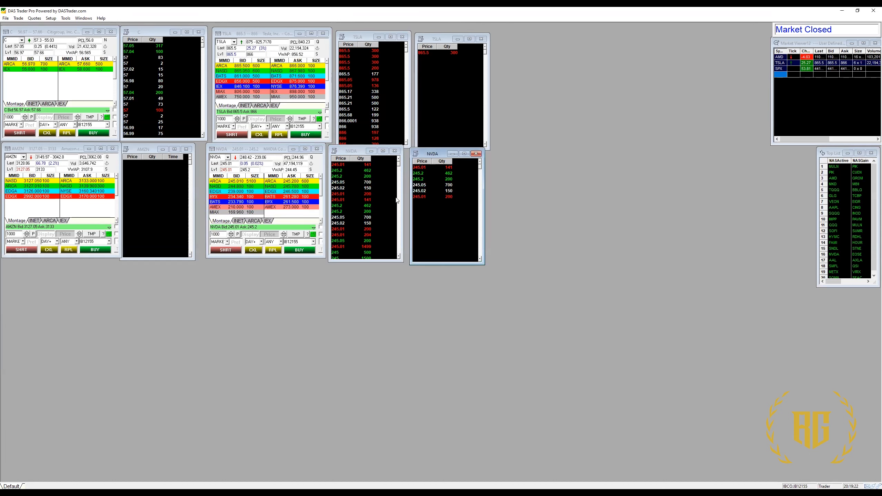
Turn on the Share / 100 display for the second NVDA Time & Sale window
right_click(440, 190)
left_click(452, 195)
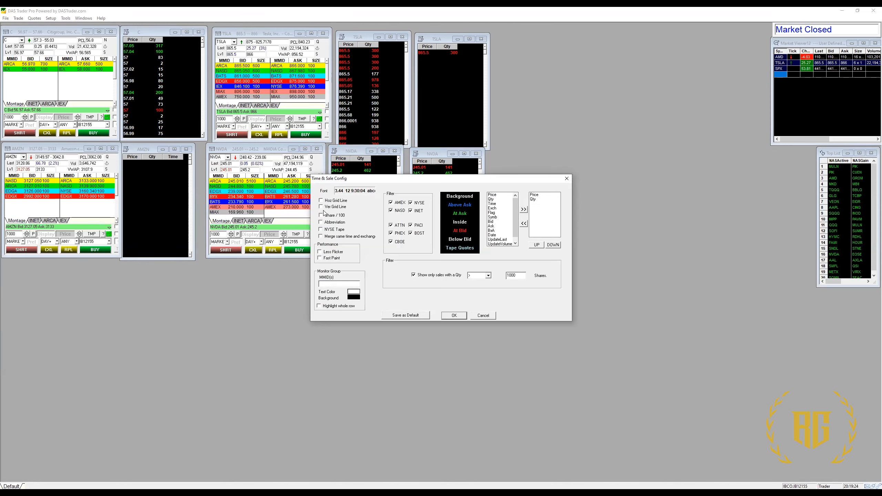
left_click(321, 215)
left_click(454, 315)
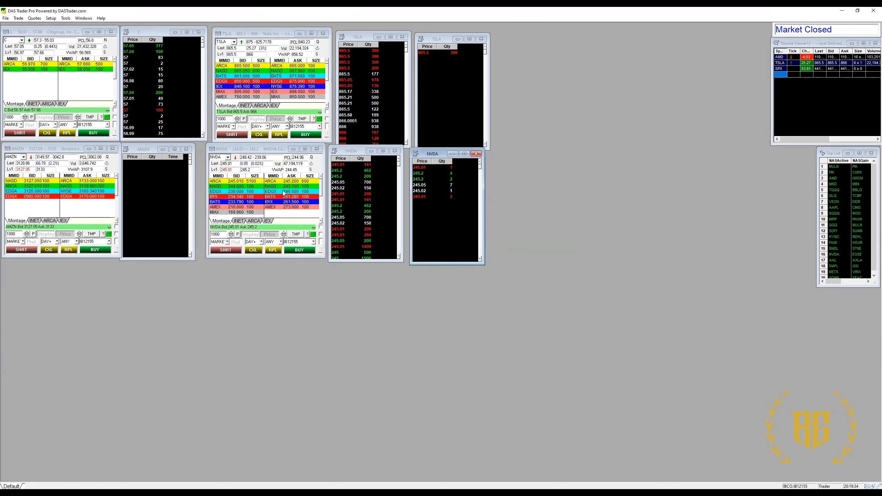
Turn the Share / 100 display back off for the second NVDA Time & Sale window
right_click(449, 184)
left_click(459, 188)
left_click(321, 215)
left_click(454, 316)
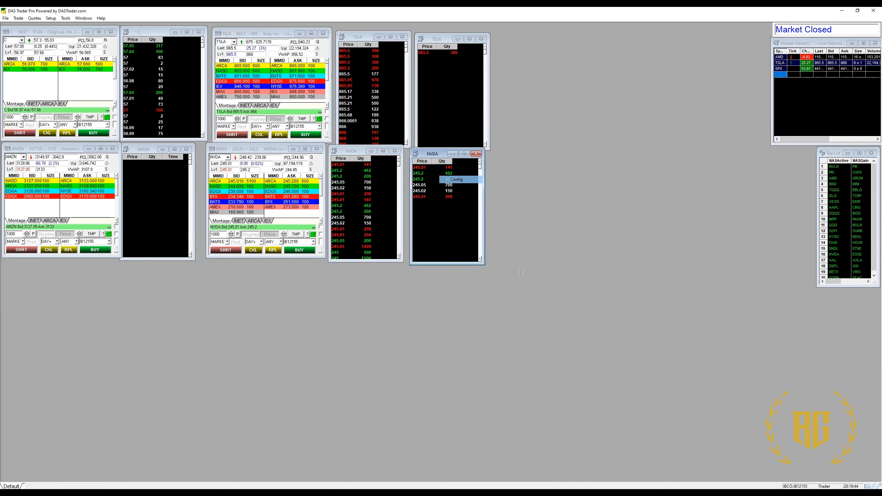
Recheck the sales quantity filter of the second NVDA Time & Sale window against the trades in the first one
left_click(456, 178)
left_click(455, 317)
left_click(399, 169)
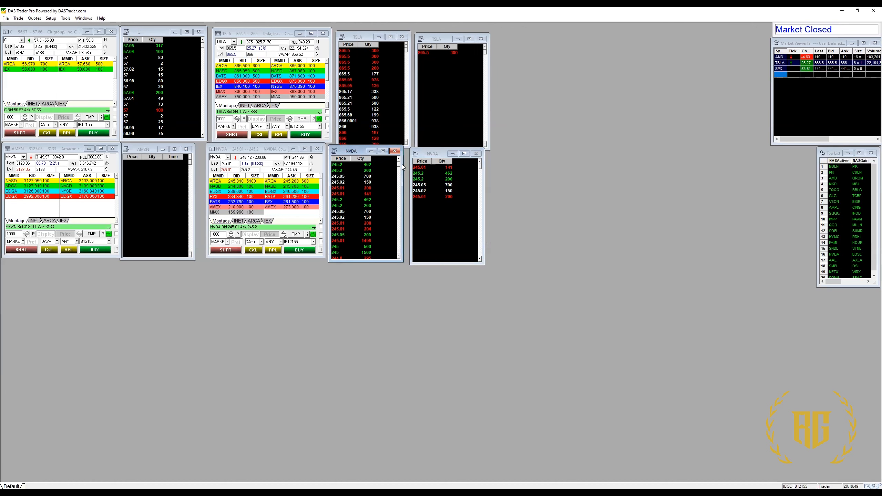
right_click(438, 177)
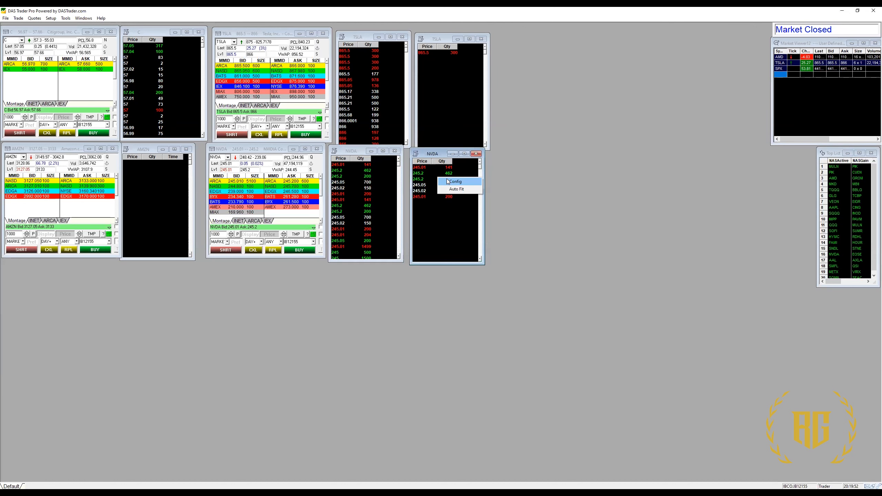
left_click(451, 181)
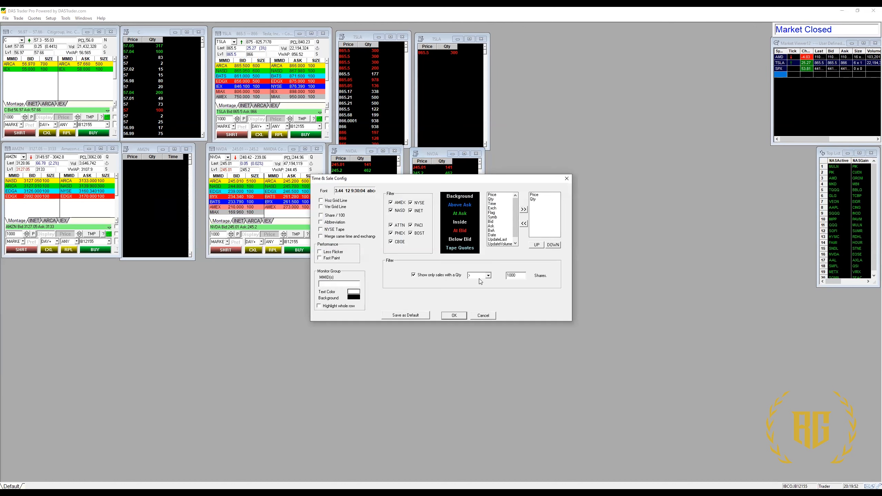
left_click(462, 315)
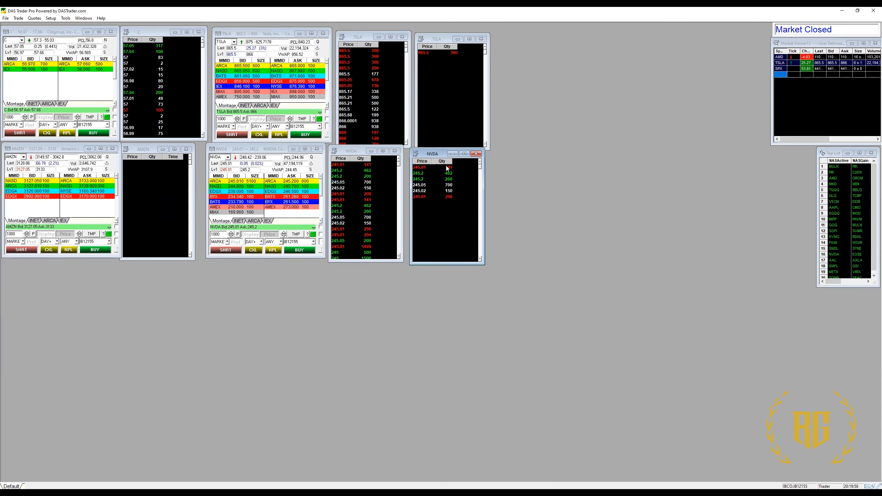
Add the Time column to the second NVDA Time & Sale window
right_click(462, 168)
left_click(469, 173)
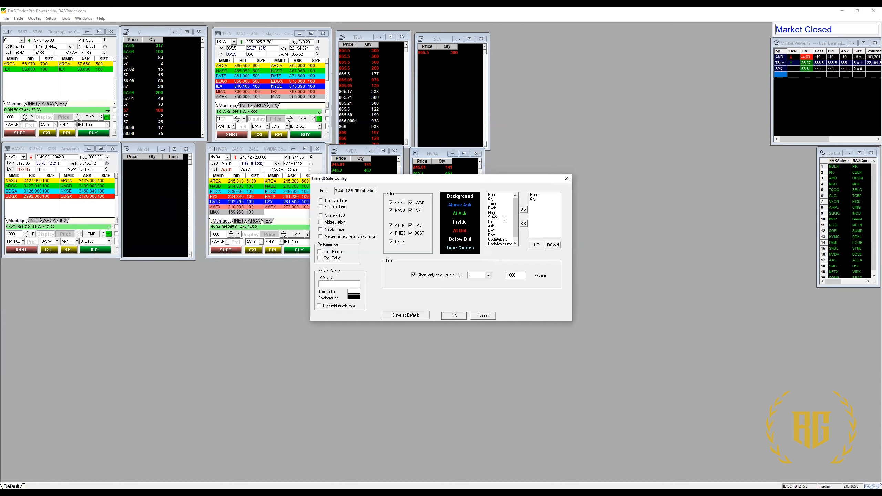
left_click(498, 208)
left_click(496, 204)
left_click(524, 211)
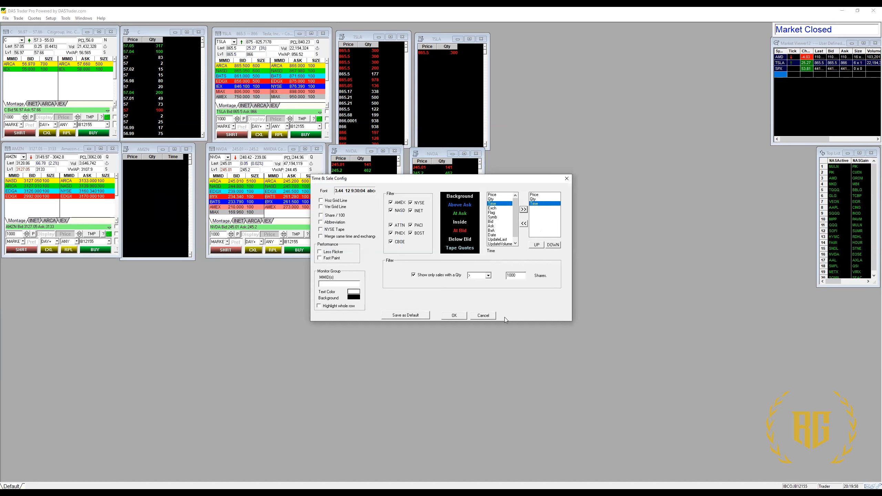
left_click(454, 315)
Add the Time column to the second TSLA Time & Sale window
right_click(458, 87)
left_click(466, 92)
left_click(492, 203)
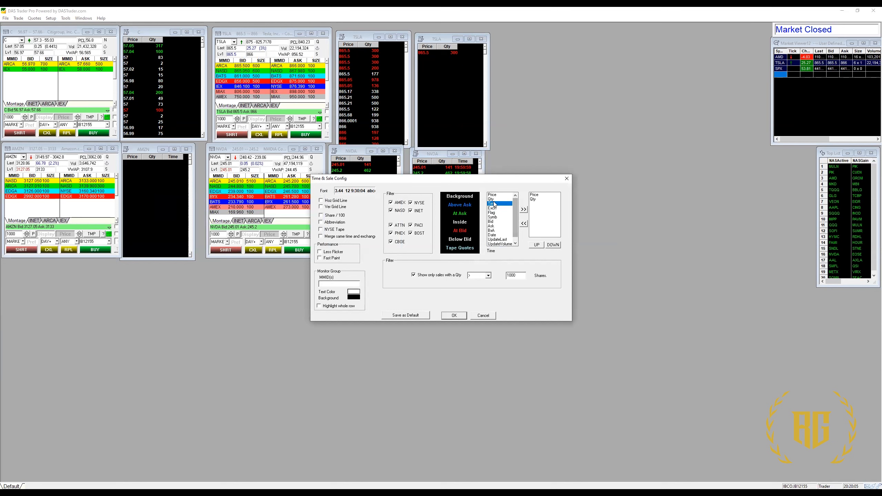
left_click(524, 210)
left_click(454, 315)
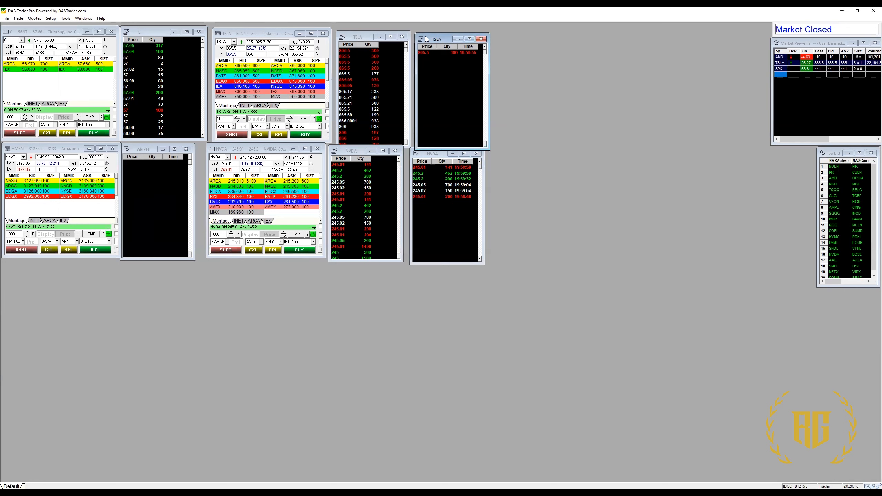
Align the TSLA and second NVDA Time & Sale windows side by side and move the NVDA montage beside the AMZN windows
left_click_drag(421, 39, 417, 34)
left_click_drag(364, 36, 360, 33)
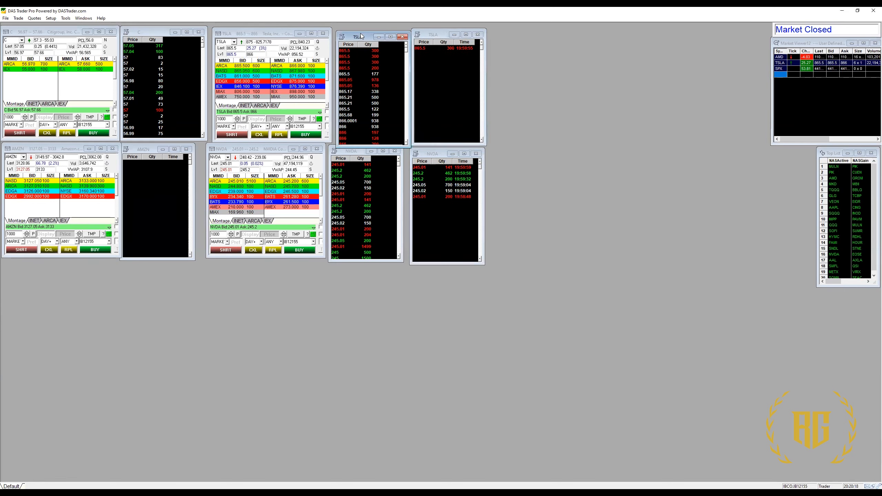
left_click(431, 38)
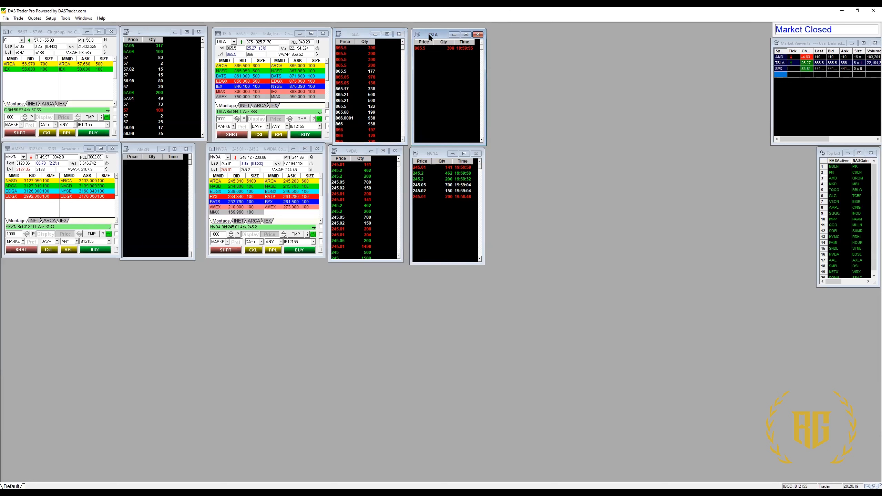
left_click_drag(430, 37, 426, 37)
left_click_drag(428, 155, 422, 152)
left_click(229, 151)
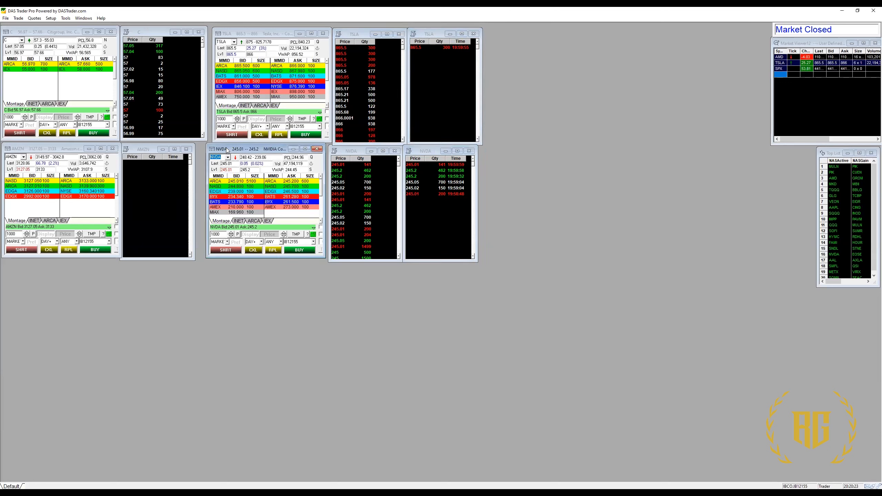
left_click_drag(306, 153, 295, 154)
Load SPY into the Citigroup montage
left_click(13, 40)
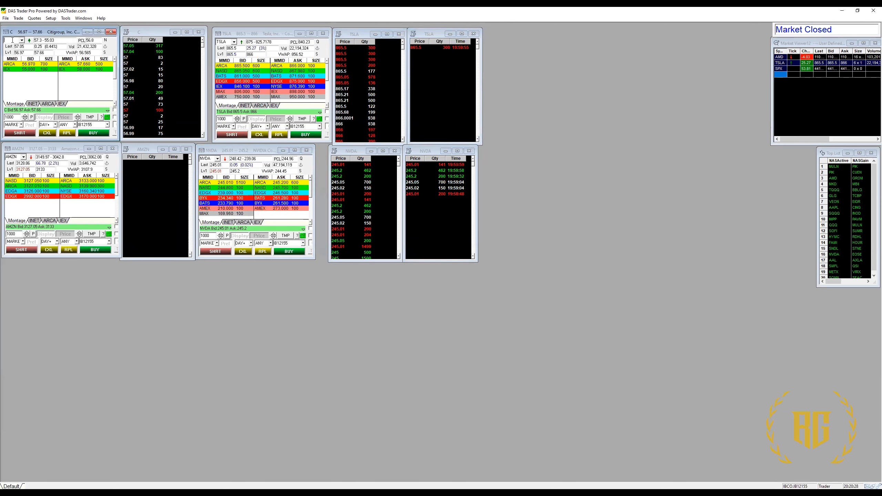
type("SPY")
key("Return")
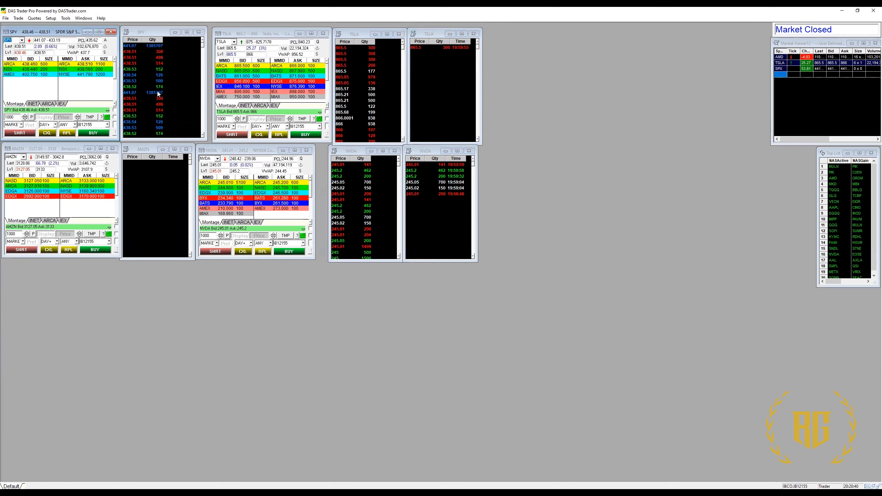
mouse_move(205, 48)
left_mouse_down()
mouse_move(205, 72)
mouse_move(204, 39)
left_mouse_up()
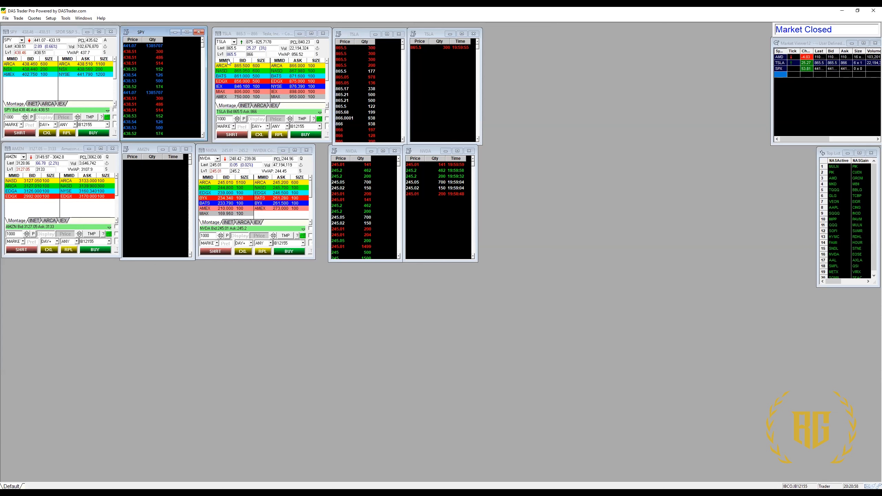
Add a Time & Sale window below the AMZN windows and link it to the SPY montage
left_click(30, 19)
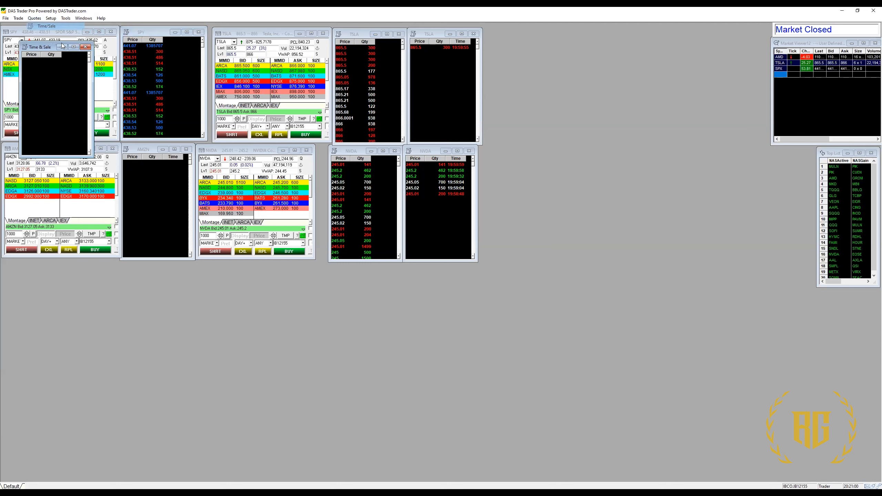
left_click(63, 47)
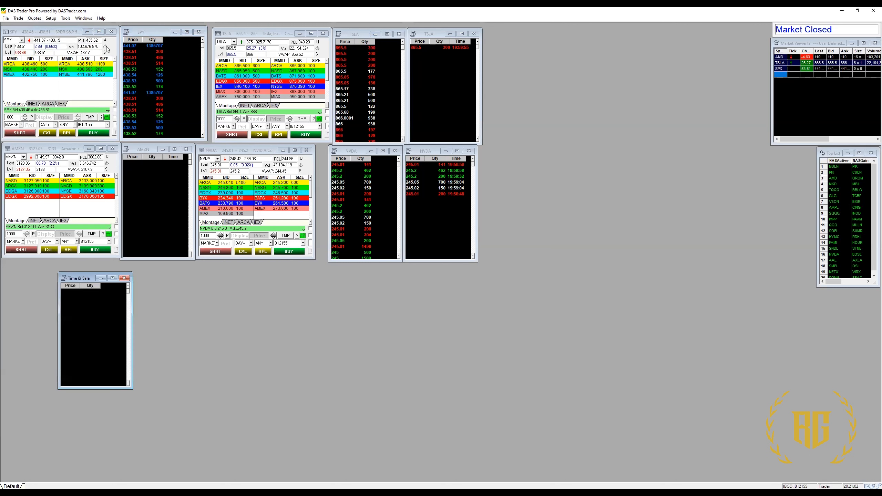
left_click_drag(106, 47, 79, 305)
Try a 5000-share sales quantity filter on the new SPY Time & Sale window and close that window
right_click(86, 305)
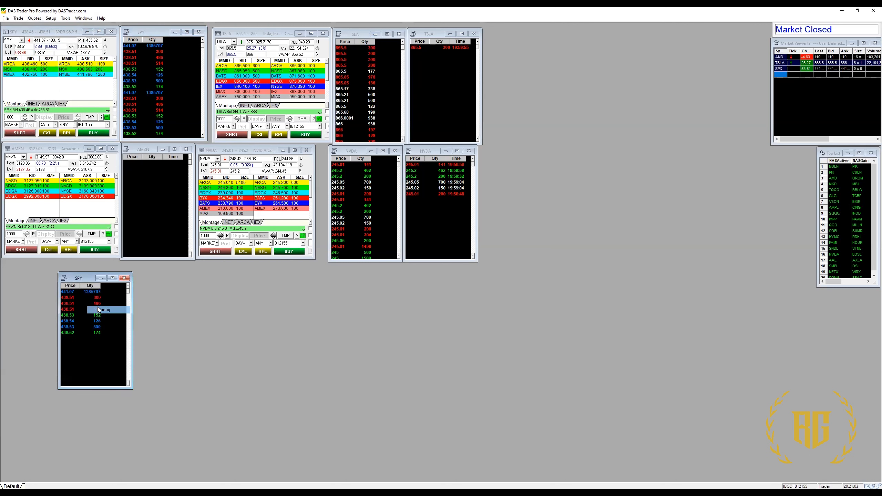
key("Return")
type("000")
left_click(452, 315)
mouse_move(203, 46)
left_mouse_down()
mouse_move(203, 72)
mouse_move(211, 46)
left_mouse_up()
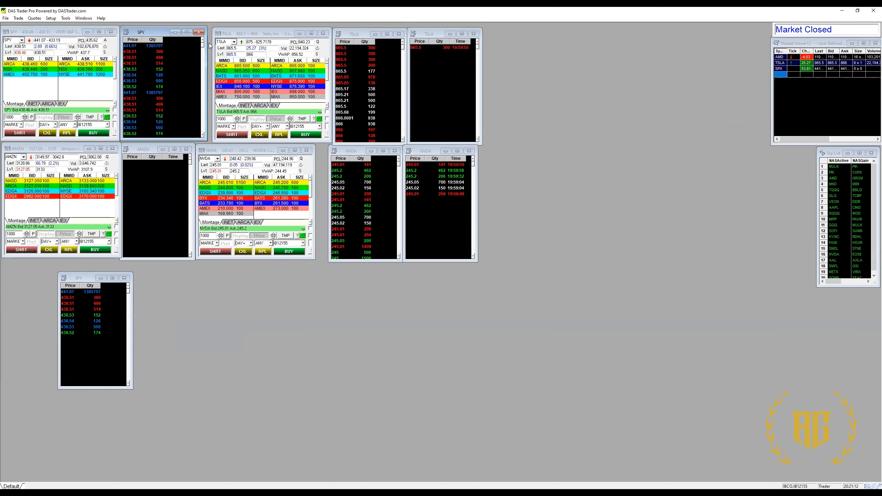
right_click(90, 289)
left_click(99, 293)
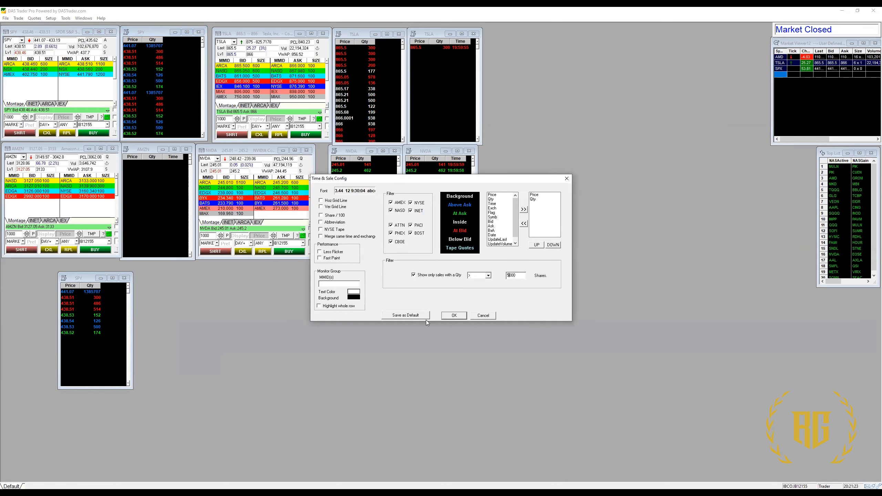
left_click(452, 316)
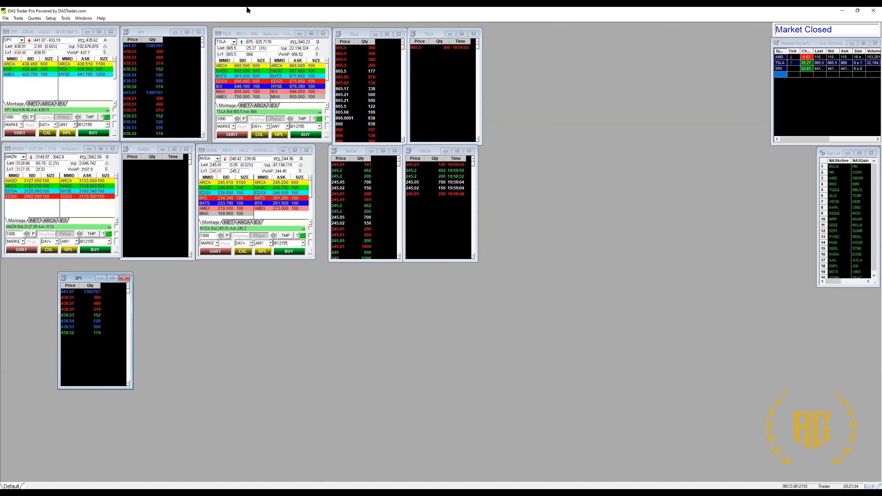
left_click(124, 279)
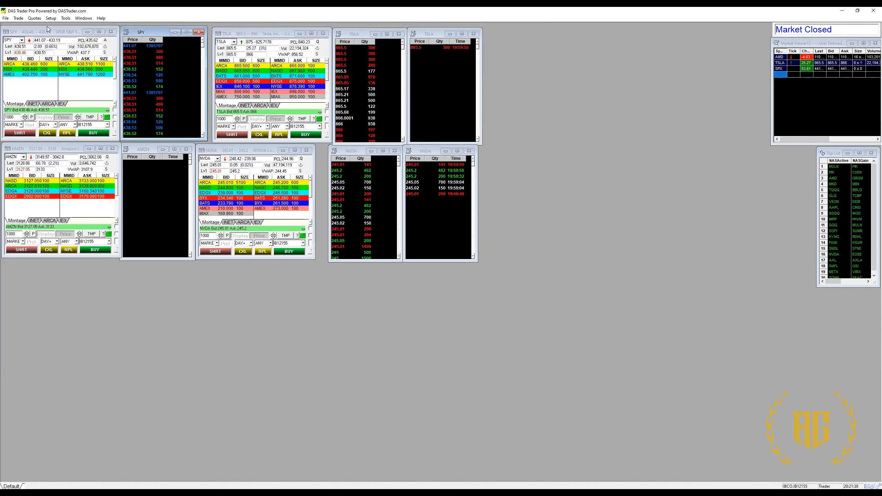
Add a montage for MSFT below the AMZN windows with a linked Time & Sale window beside it
left_click(17, 19)
left_click(25, 27)
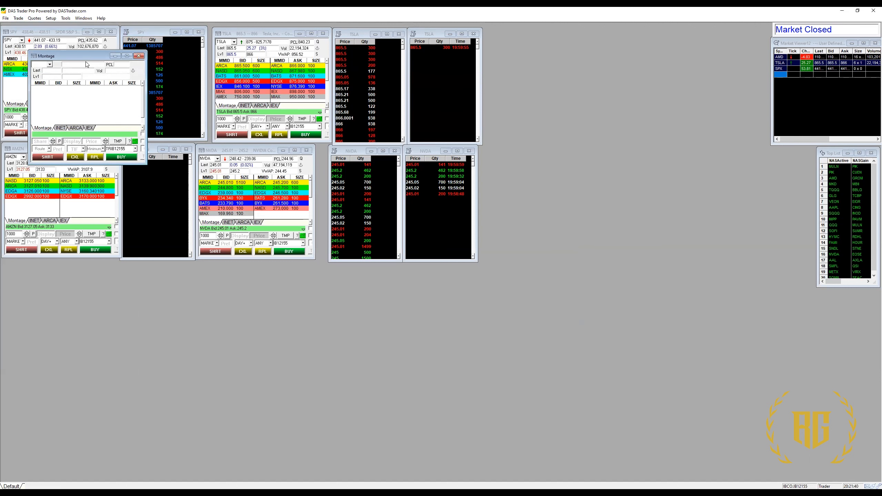
left_click_drag(86, 56, 61, 265)
type("MSFT")
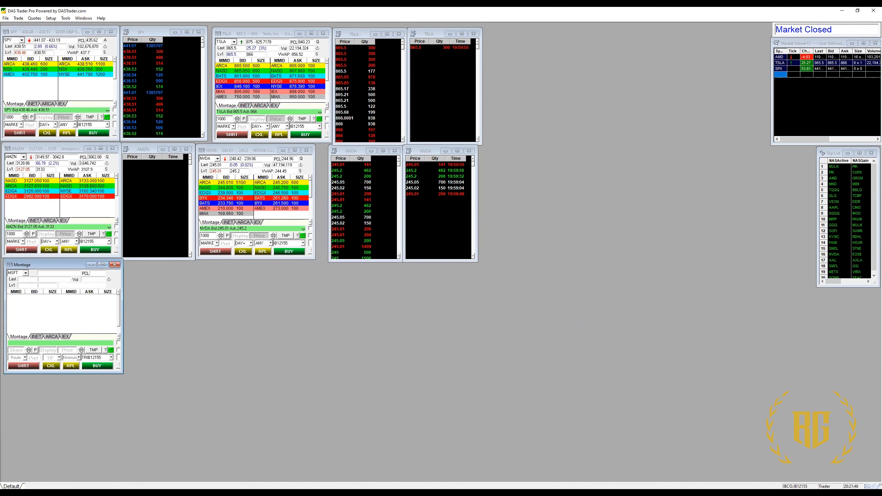
key("Return")
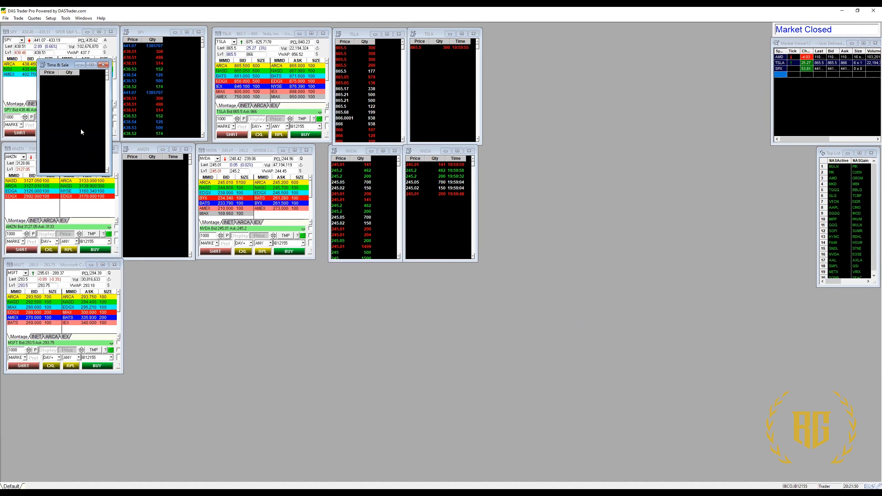
left_click_drag(63, 68, 147, 267)
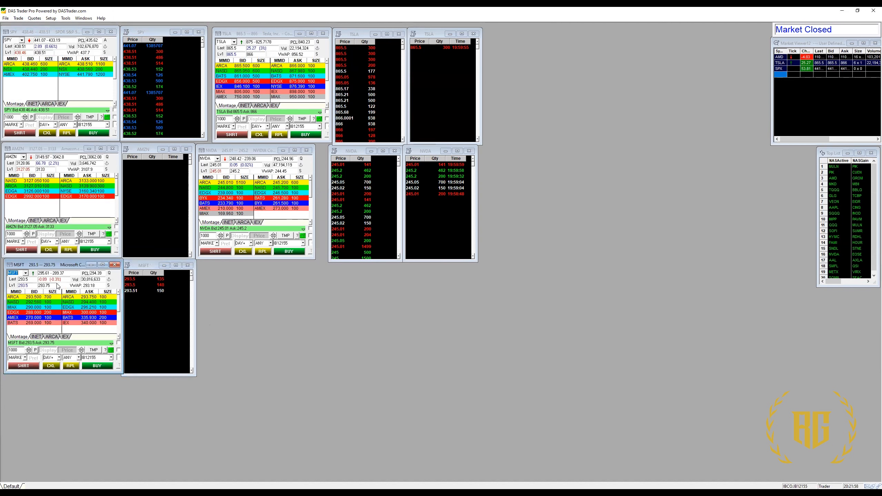
Move the NVDA montage against its Time & Sale windows and load AAPL into the AMZN montage
left_click_drag(224, 153, 236, 152)
left_click(21, 157)
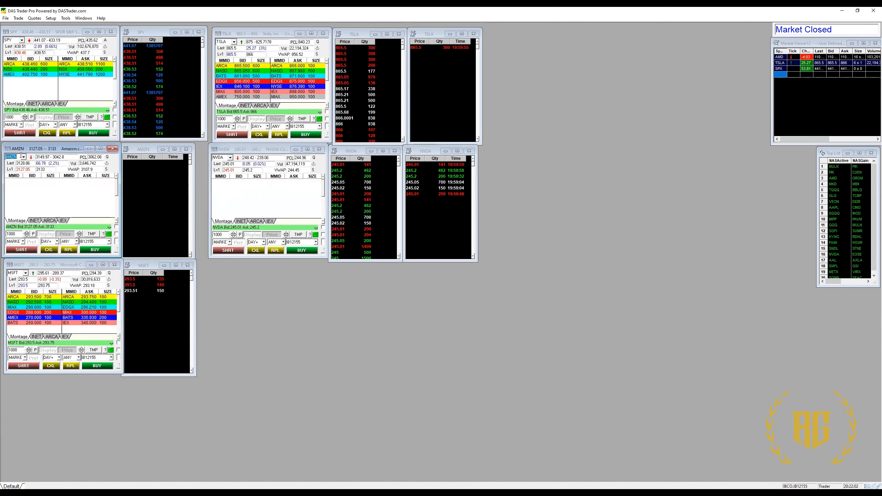
type("A")
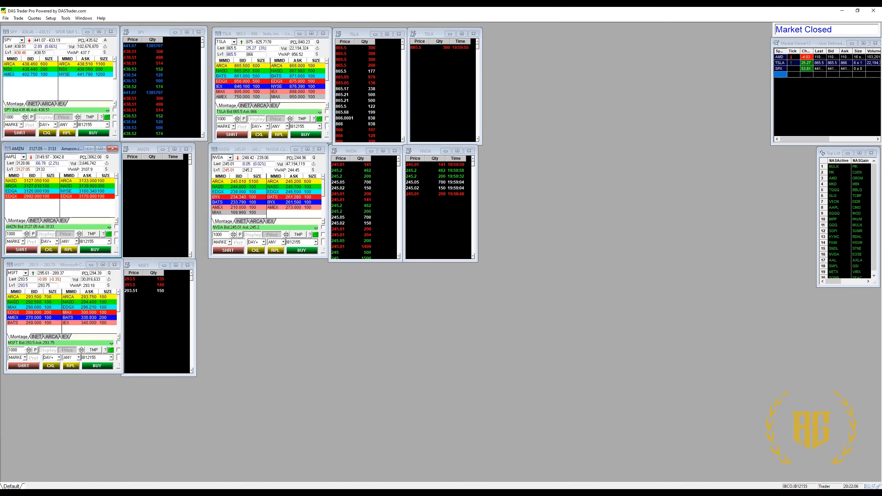
type("APL")
key("Return")
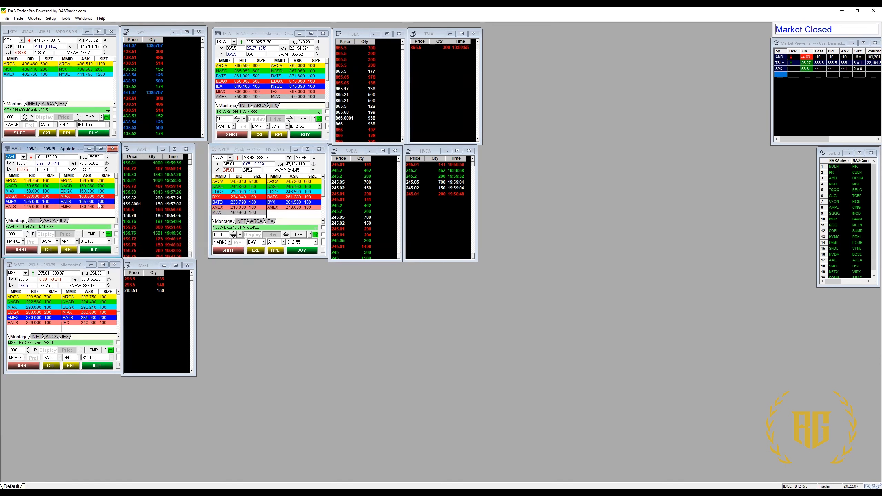
Load AMZN into the NVDA montage
left_click(223, 159)
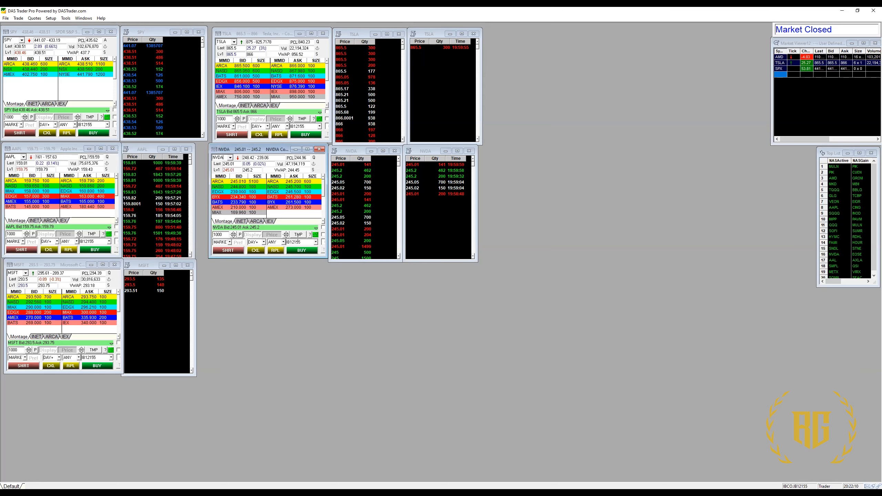
type("AMZN")
key("Return")
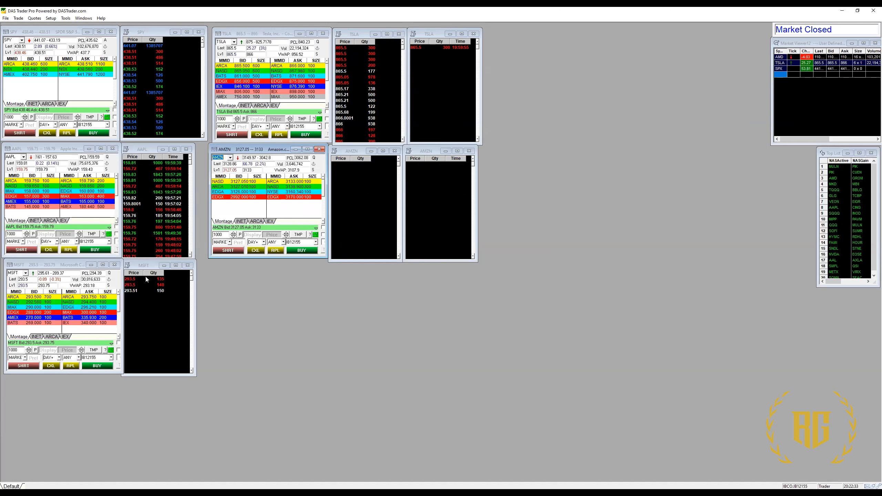
Switch the MSFT montage's trading account to the second account in the list
left_click(111, 358)
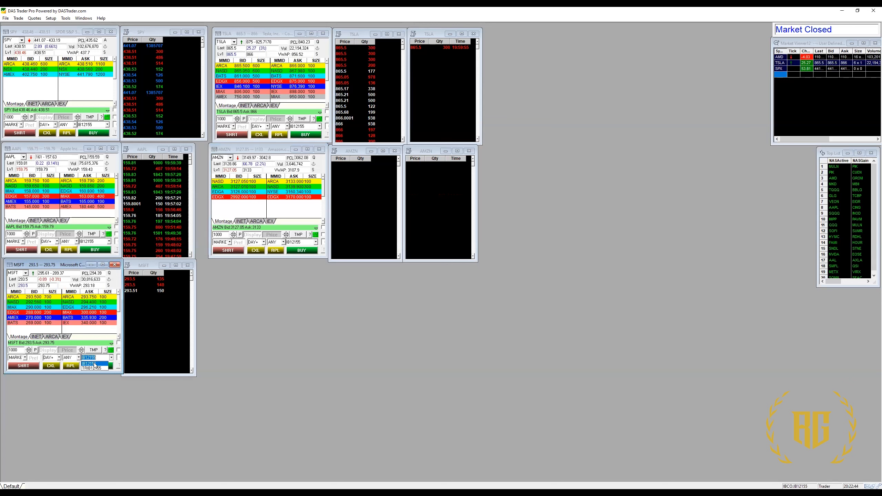
left_click(94, 365)
left_click(111, 358)
left_click(86, 367)
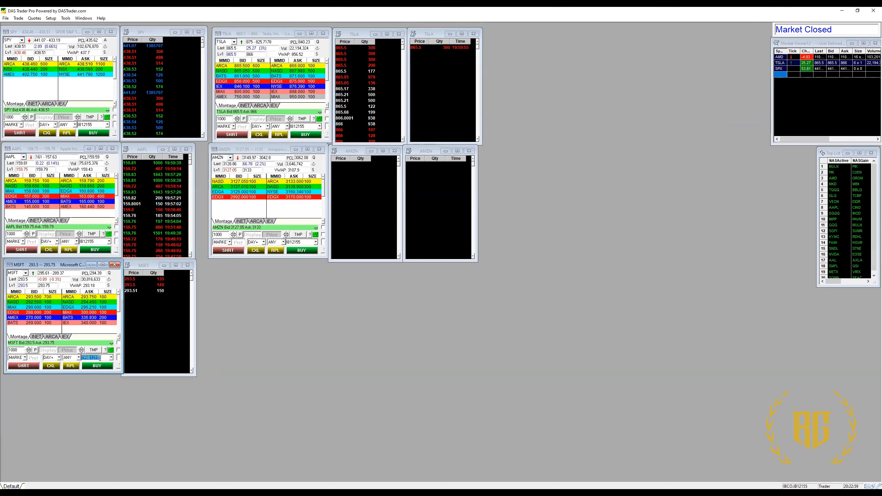
Examine the account, routing and time-in-force options available in the MSFT montage's order entry area
left_click(112, 358)
left_click(92, 364)
left_click(80, 359)
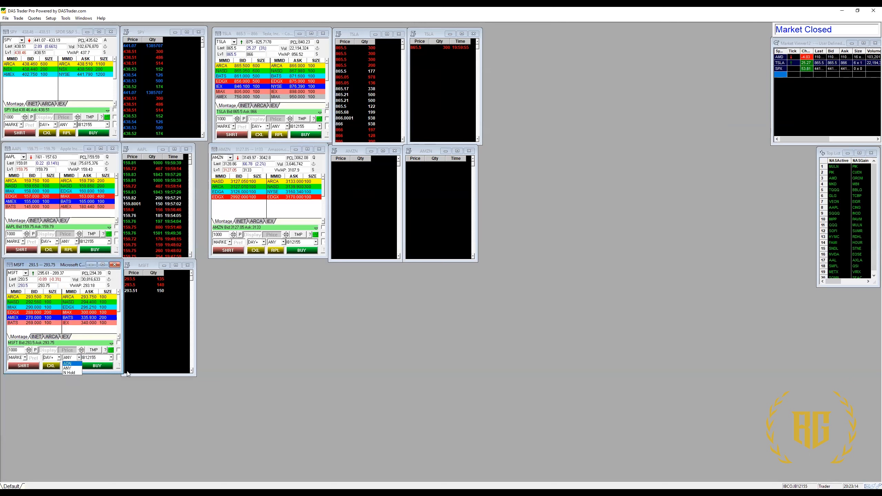
left_click(167, 413)
left_click(59, 357)
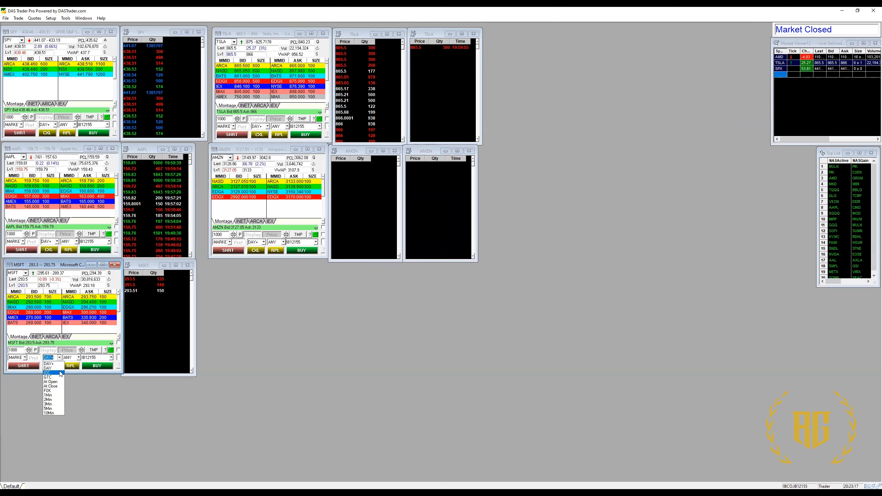
left_click(81, 401)
left_click(37, 357)
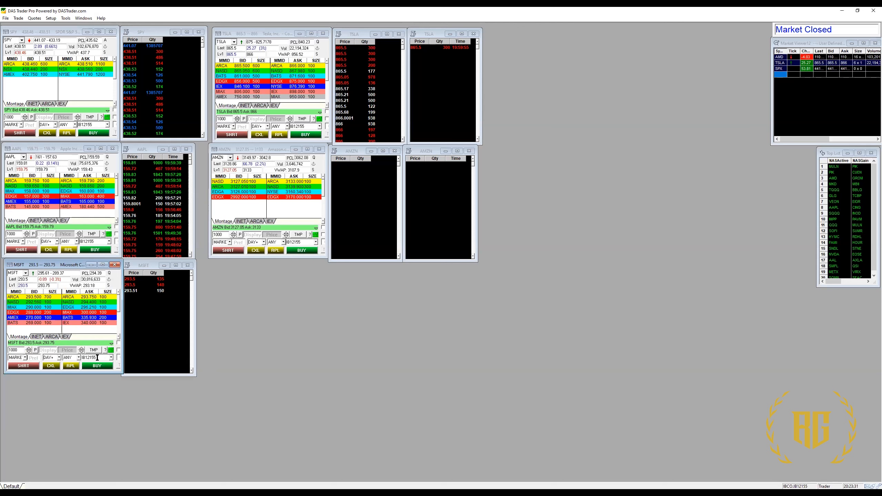
left_click(51, 18)
left_click(35, 18)
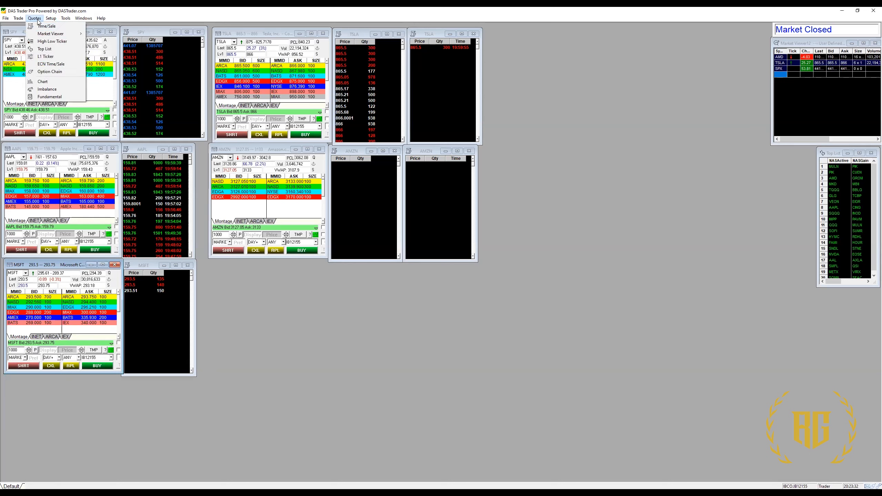
left_click(50, 72)
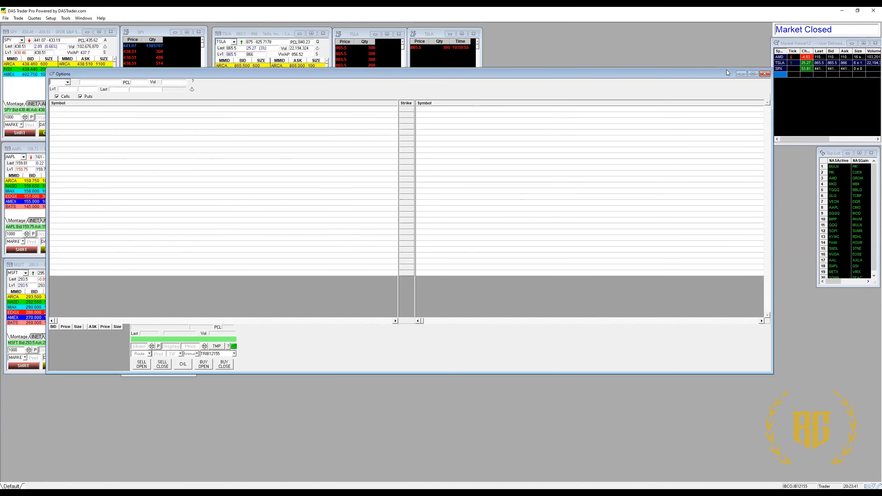
left_click(765, 73)
Open an option chain window, narrow it to fit beside the TSLA windows and load SPX into it
left_click(51, 18)
mouse_move(37, 19)
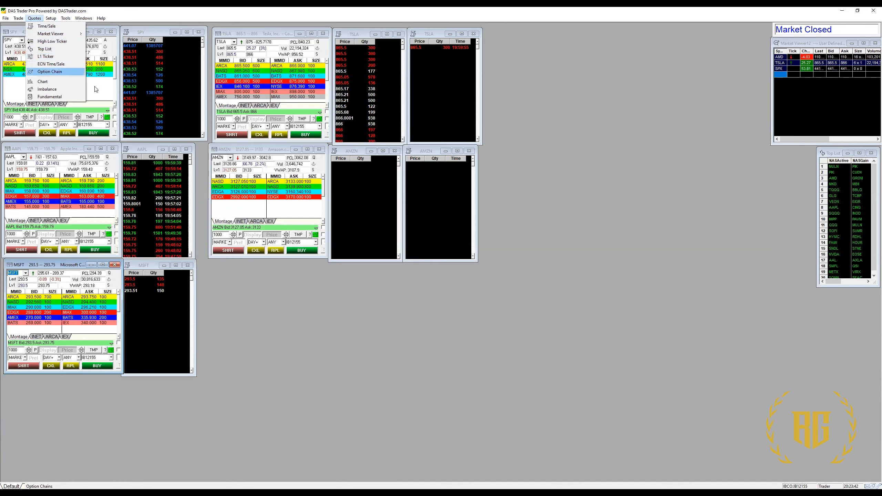
left_click(50, 73)
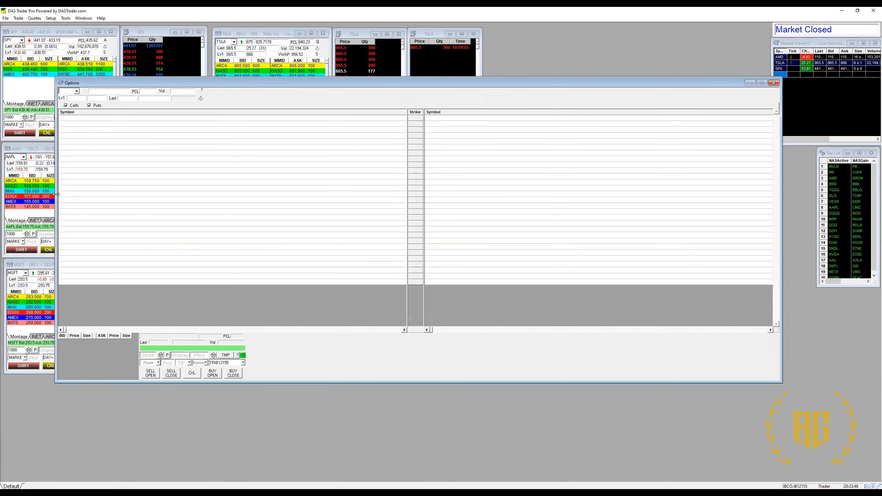
left_click_drag(56, 195, 487, 210)
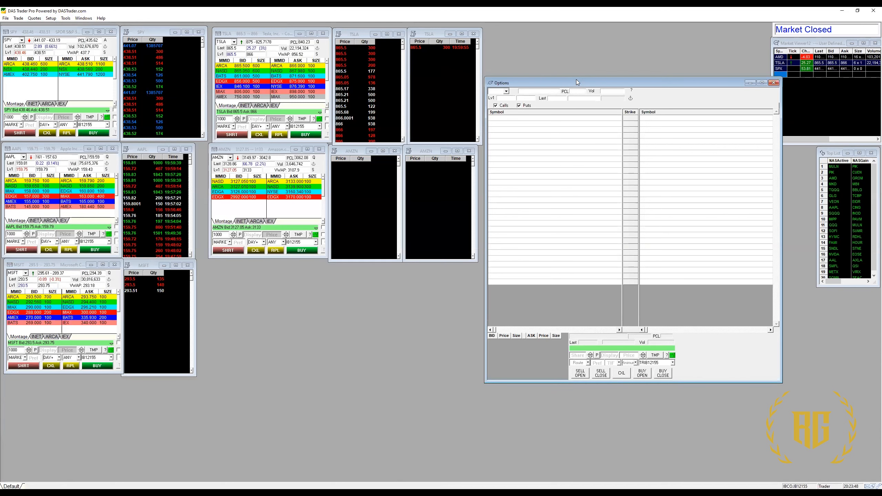
left_click_drag(576, 83, 572, 31)
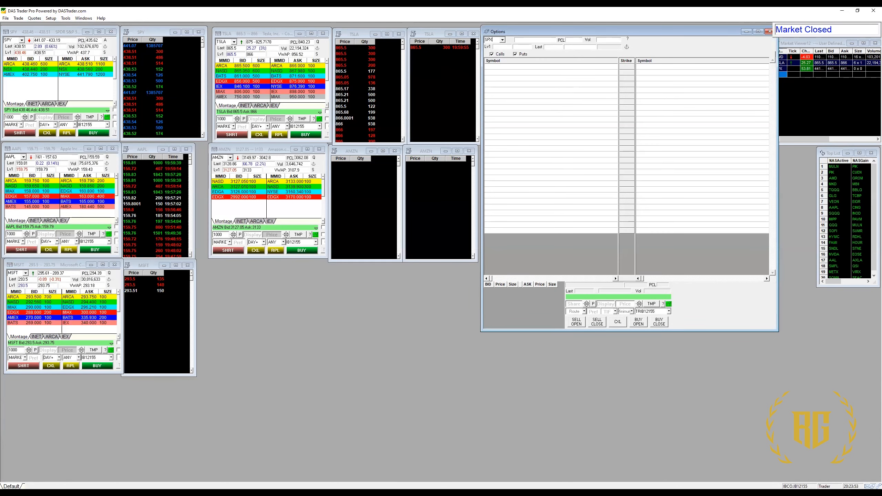
key("Return")
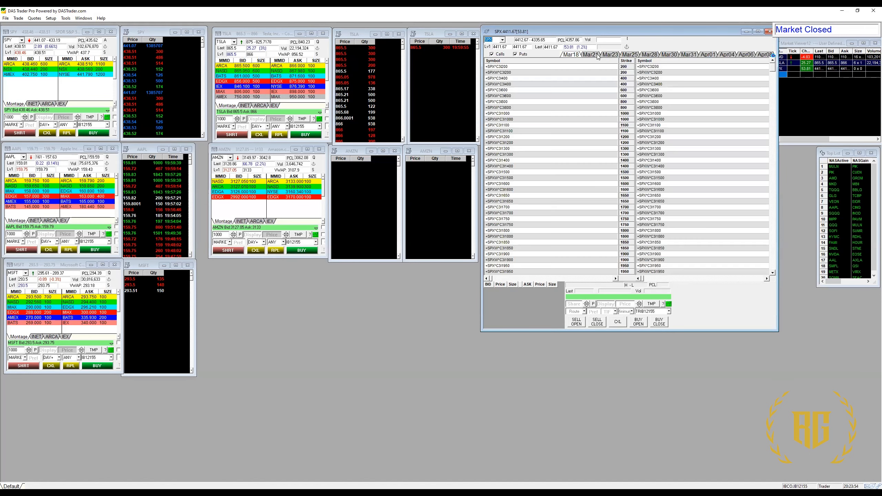
View the Mar21 expiration in the SPX option chain, check its order account list and close the window
left_click(598, 56)
left_click(609, 56)
left_click(639, 56)
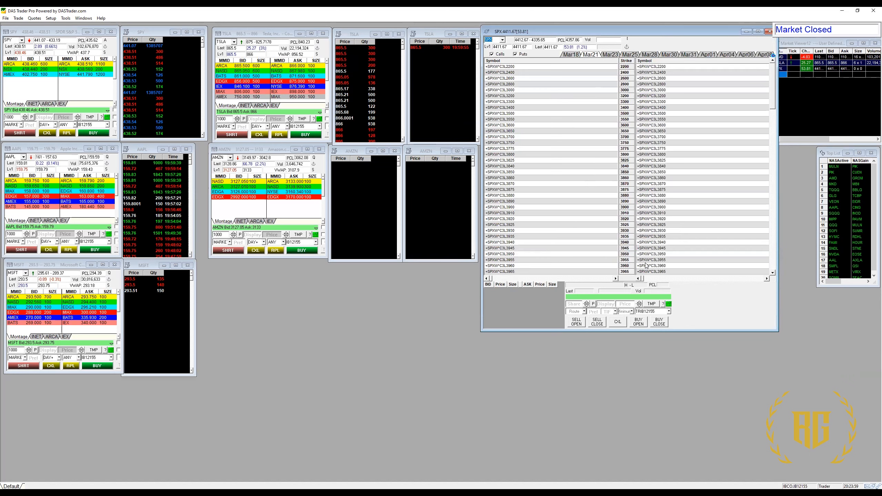
left_click(669, 312)
left_click(636, 322)
left_click(768, 31)
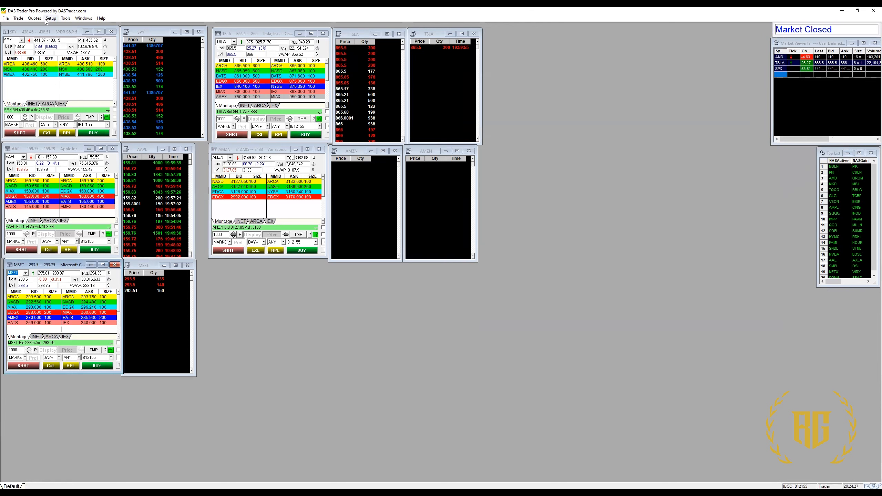
Add a new montage window and place it directly below the AMZN montage
left_click(34, 18)
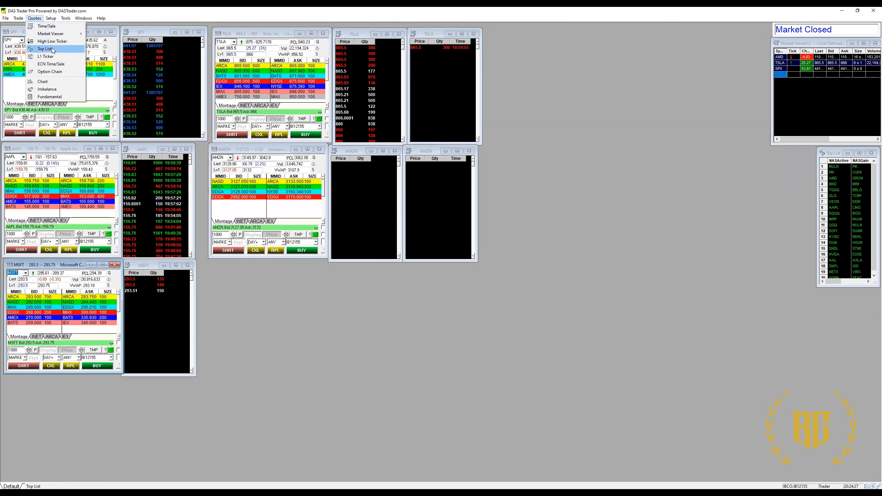
left_click(28, 26)
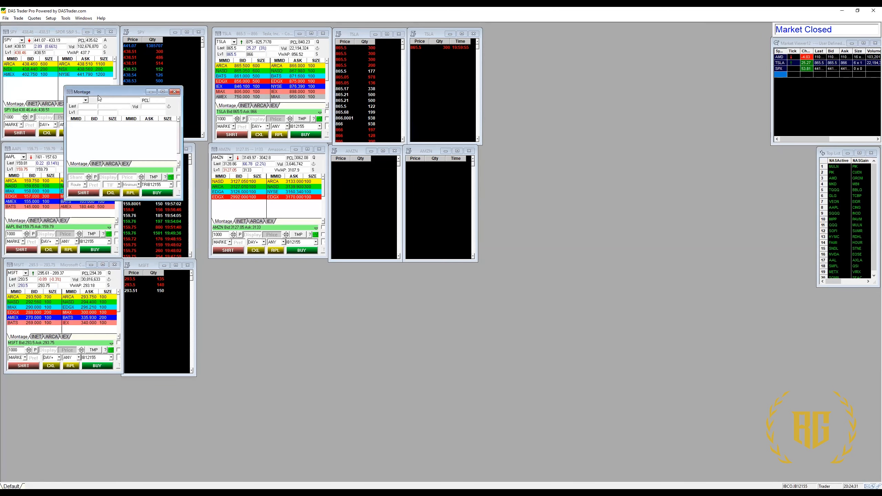
left_click_drag(98, 96, 236, 267)
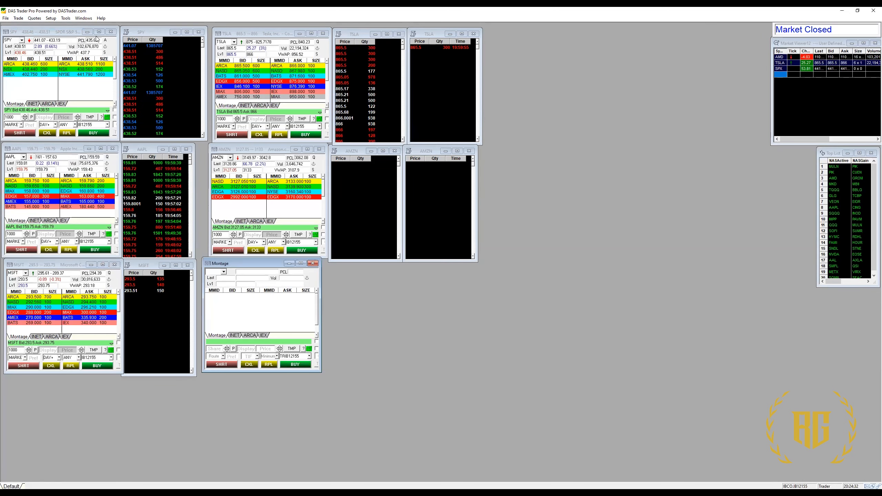
Add two Time & Sale windows and place them side by side beside the empty montage
left_click(40, 19)
left_click(62, 34)
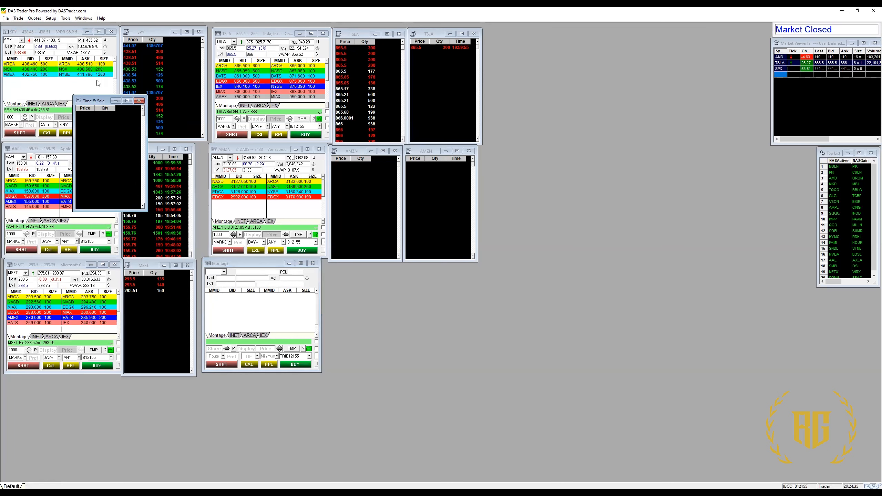
left_click_drag(94, 101, 349, 267)
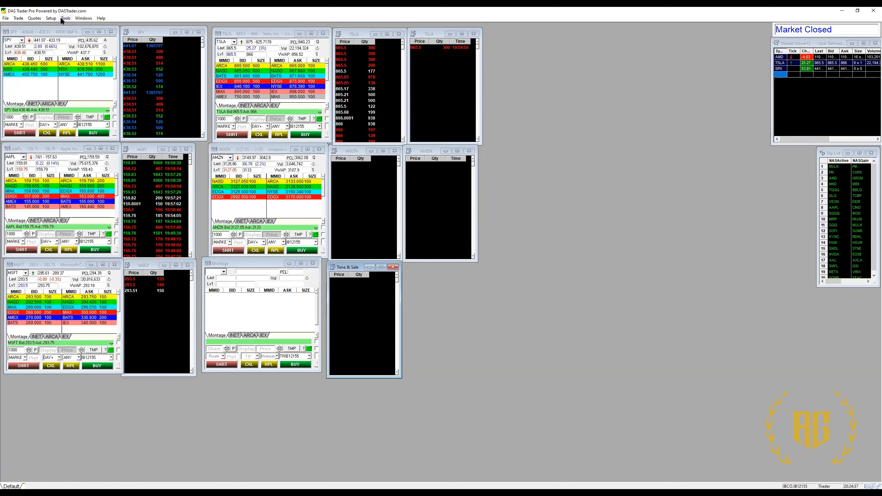
left_click(52, 18)
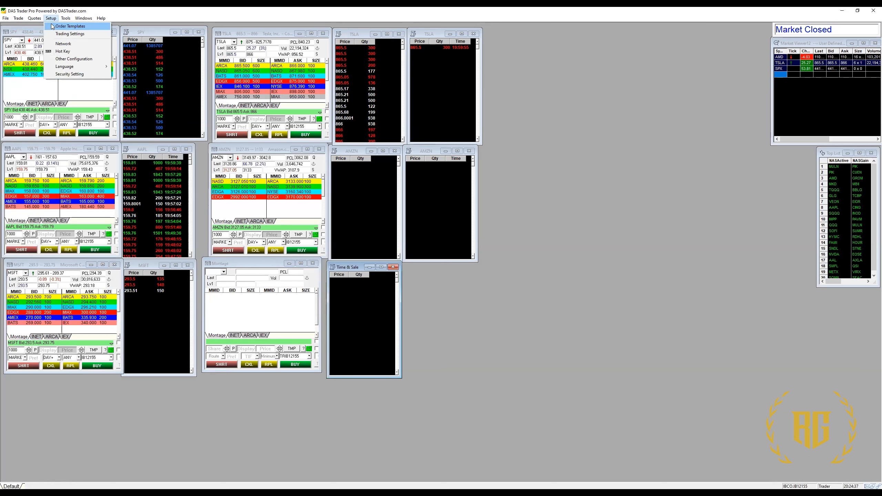
left_click(62, 35)
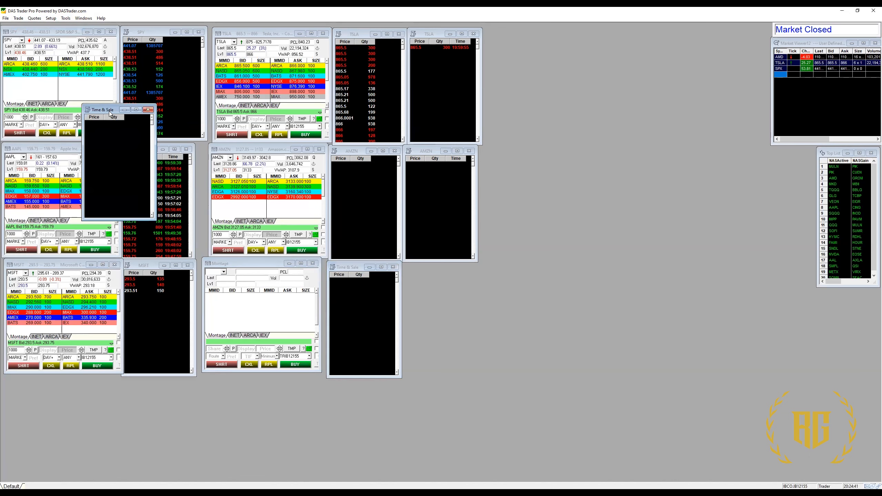
left_click_drag(120, 117, 438, 272)
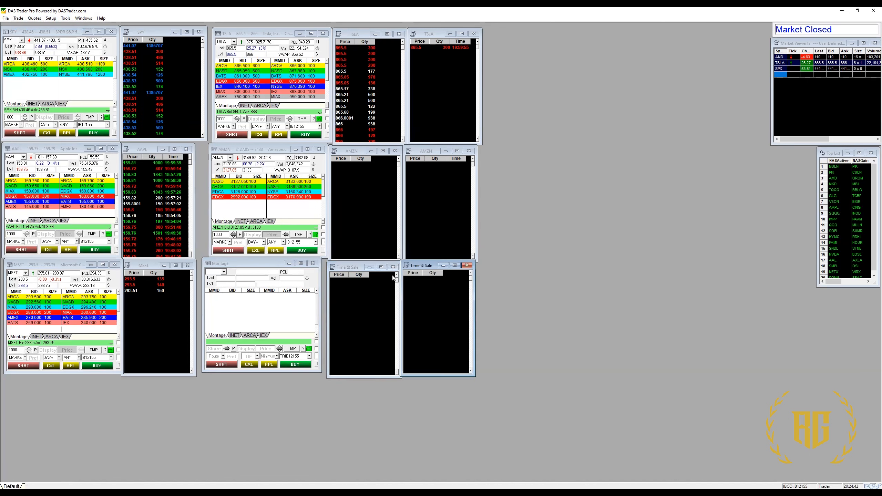
Link the new montage to its Time & Sale windows and load AMD into it
left_click(307, 280)
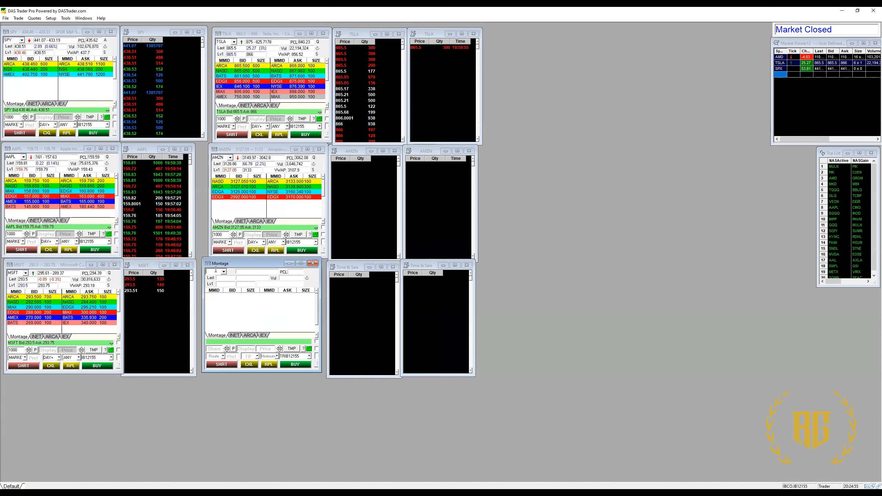
type("AMFD")
key("Return")
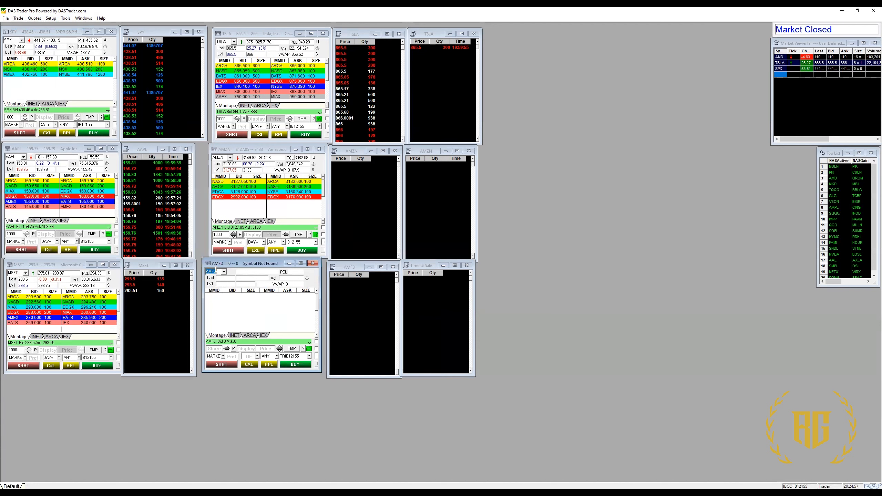
type("AM")
key("Return")
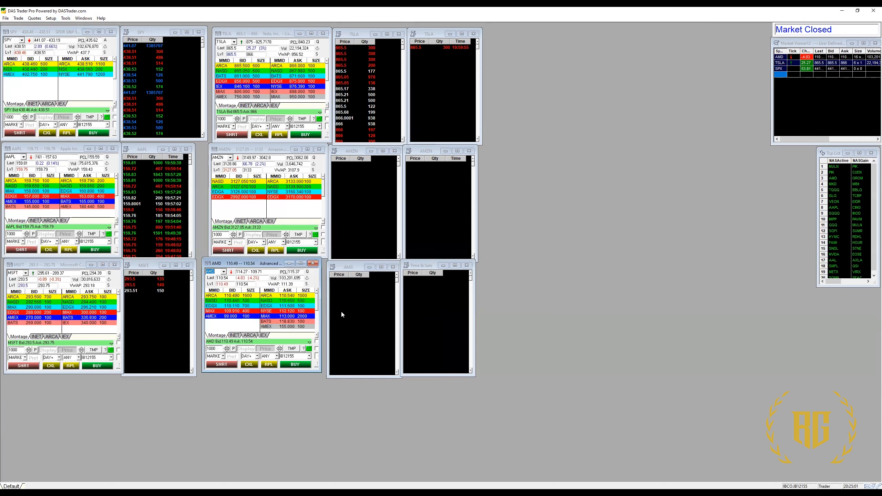
left_click_drag(307, 279, 362, 295)
Configure the second AMD Time & Sale window to show only sales filtered by share quantity
right_click(440, 299)
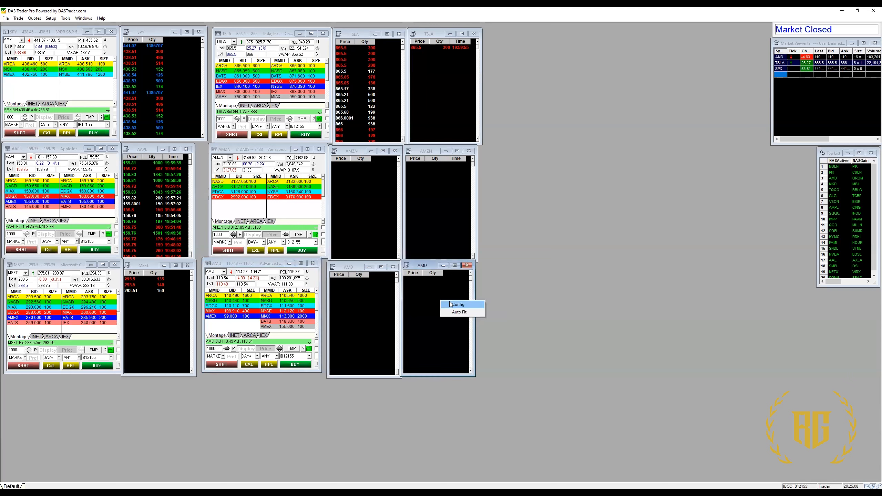
left_click(451, 304)
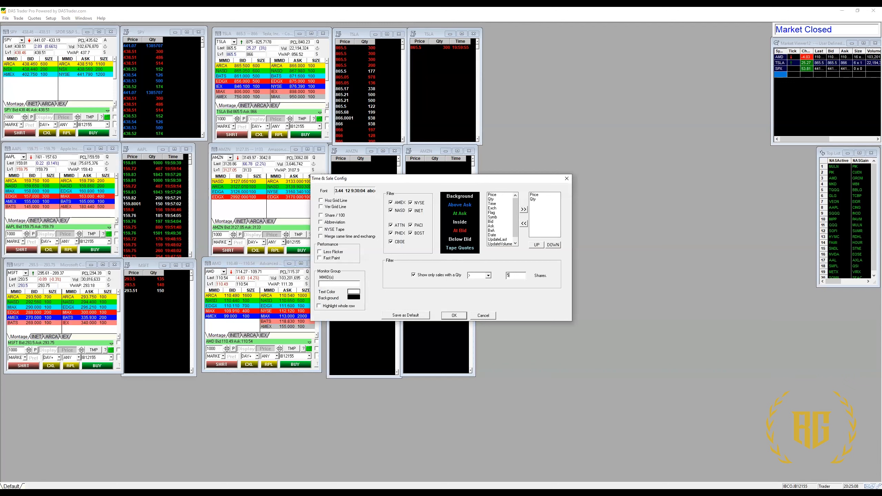
left_click(448, 316)
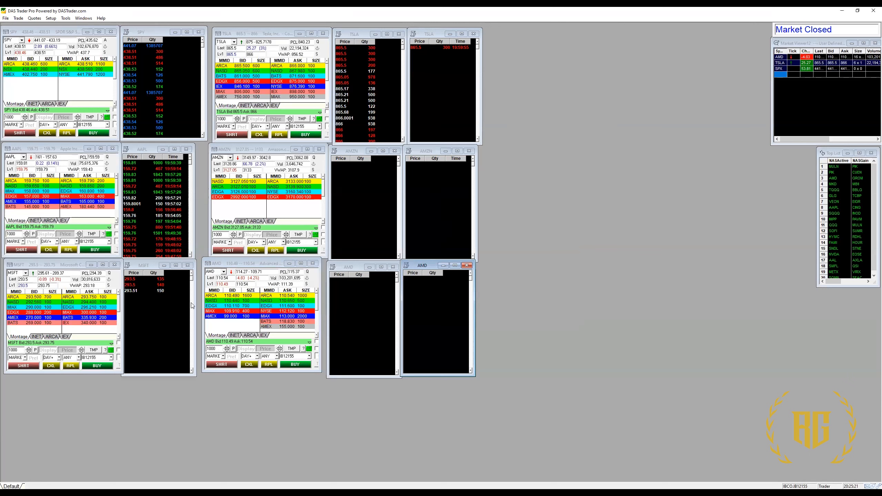
right_click(161, 203)
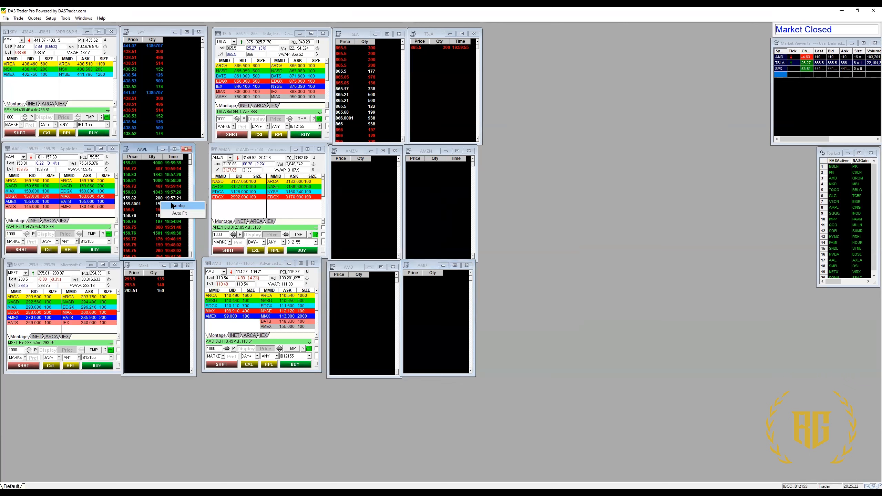
left_click(198, 234)
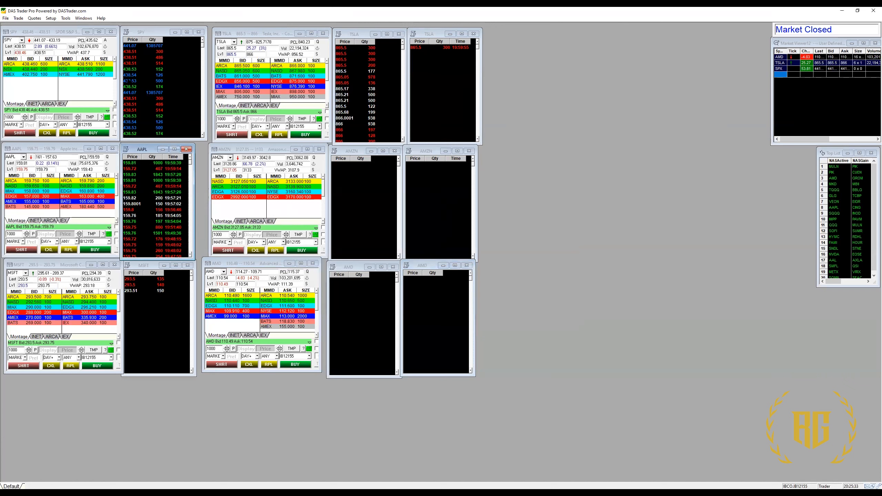
Open a chart window, narrow it to fit beside the Time & Sale windows and extend it up to the workspace's upper edge
left_click(34, 19)
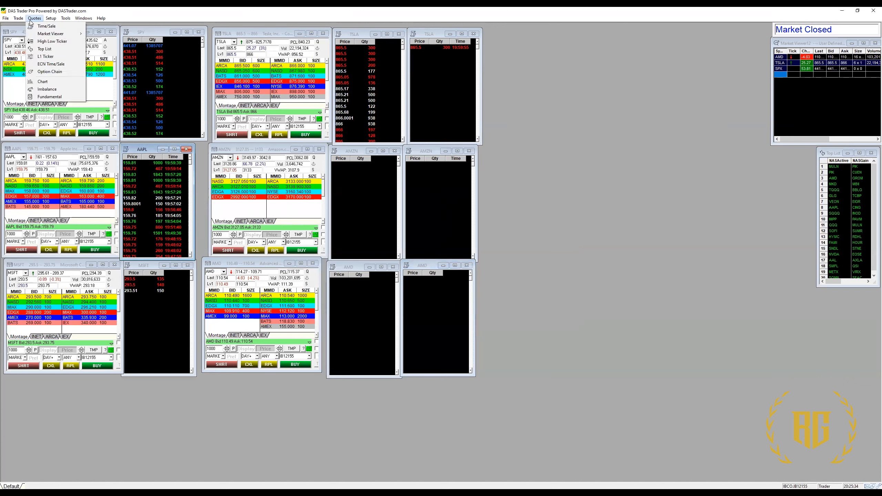
mouse_move(20, 18)
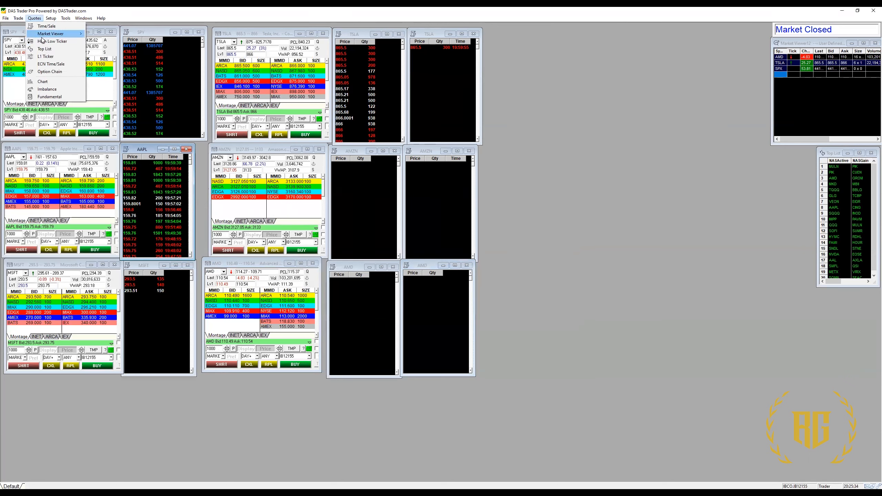
left_click(43, 81)
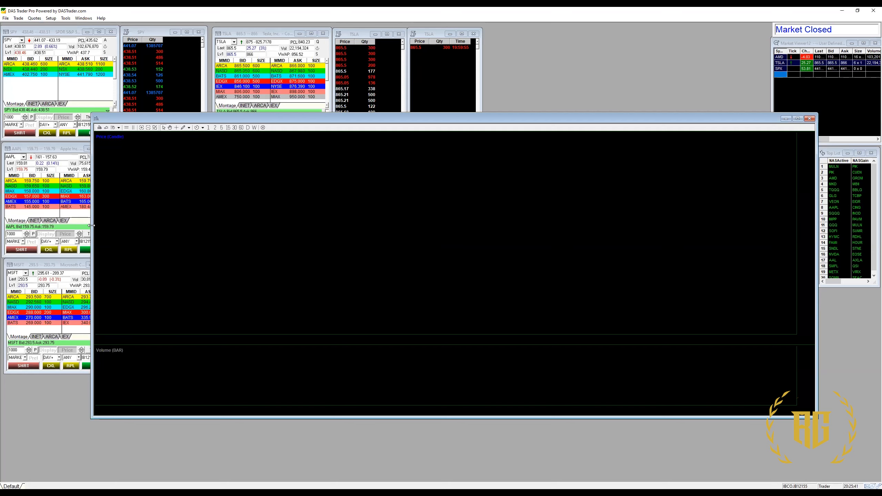
left_click_drag(91, 225, 484, 226)
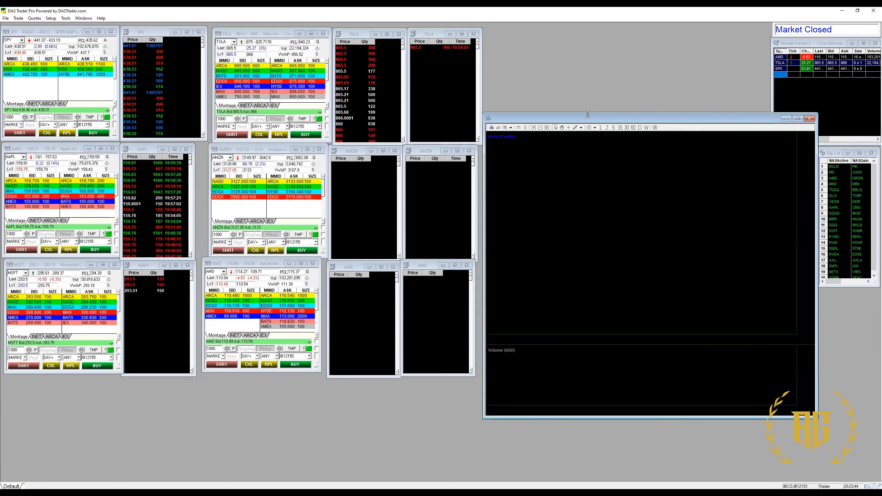
left_click_drag(588, 114, 591, 23)
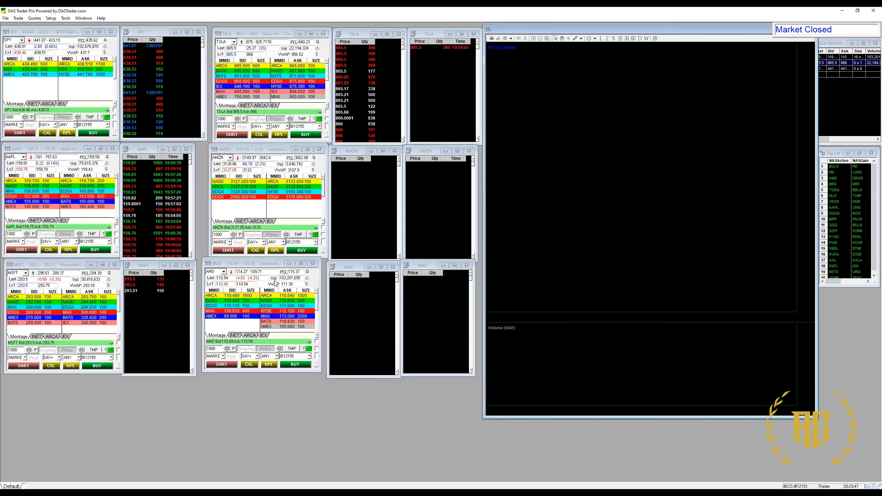
Link the chart window to the AMD montage and switch the chart to the 15-minute interval
left_click(308, 280)
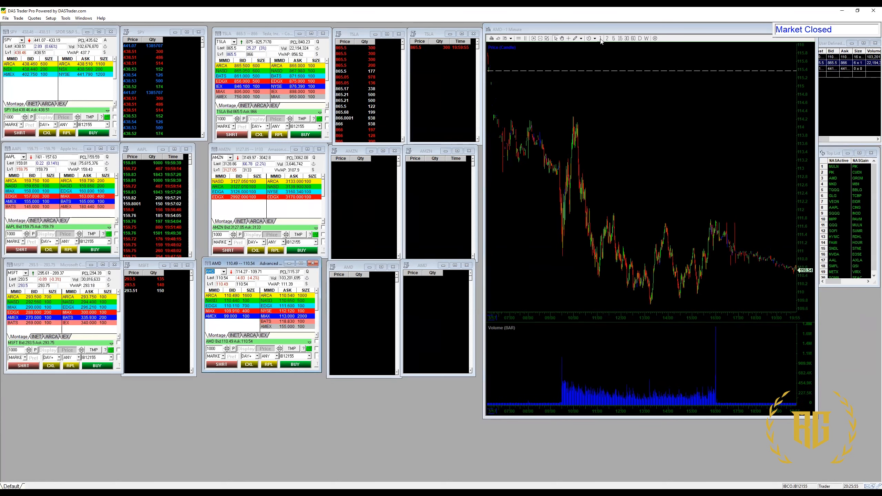
left_click(614, 39)
left_click(620, 39)
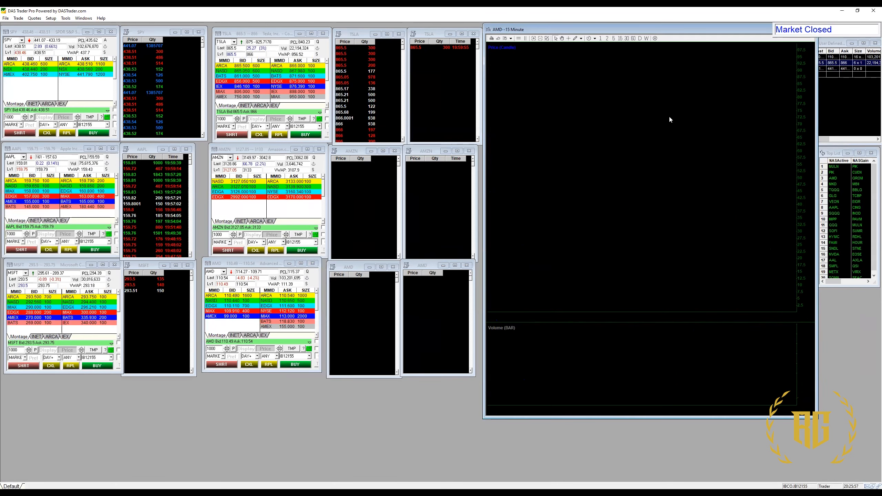
Switch the AMD chart to the 1-minute interval and examine its price action at several zoom levels
scroll(732, 219, "up", 5)
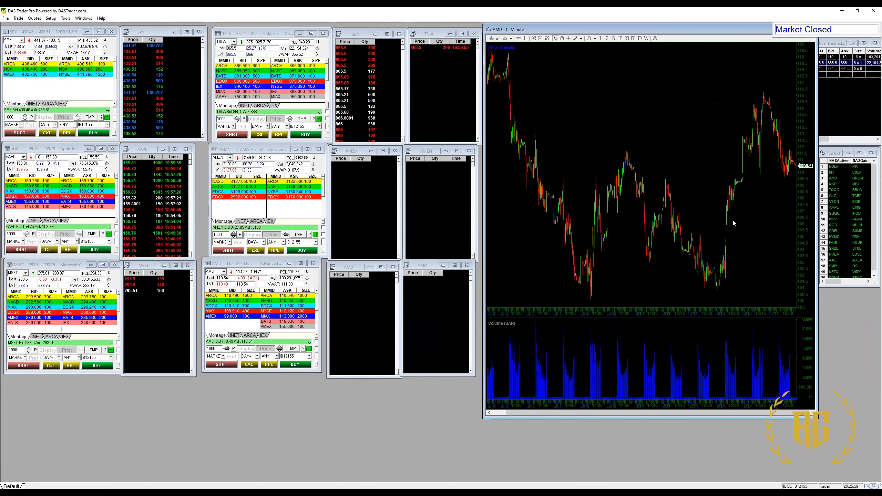
scroll(725, 214, "up", 5)
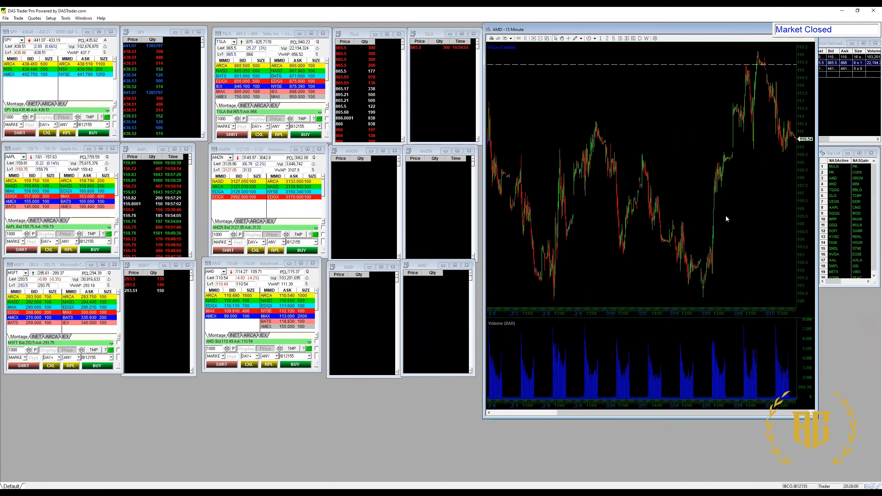
scroll(725, 216, "up", 5)
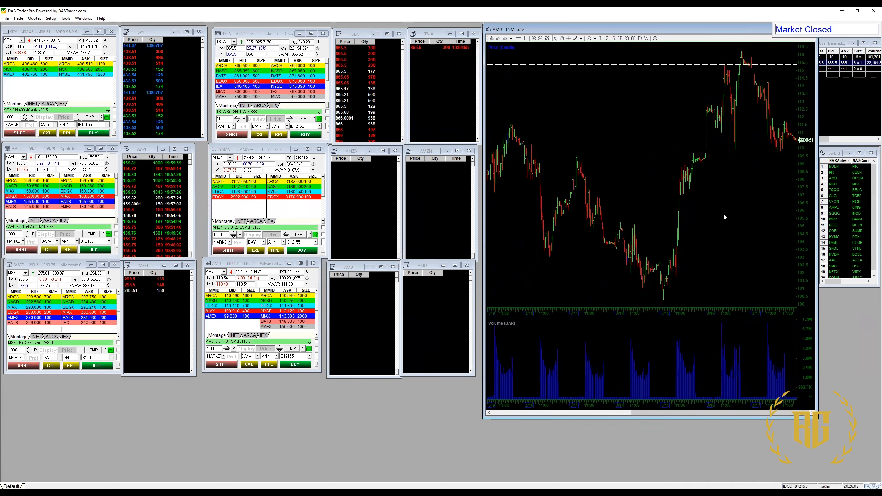
scroll(724, 217, "up", 5)
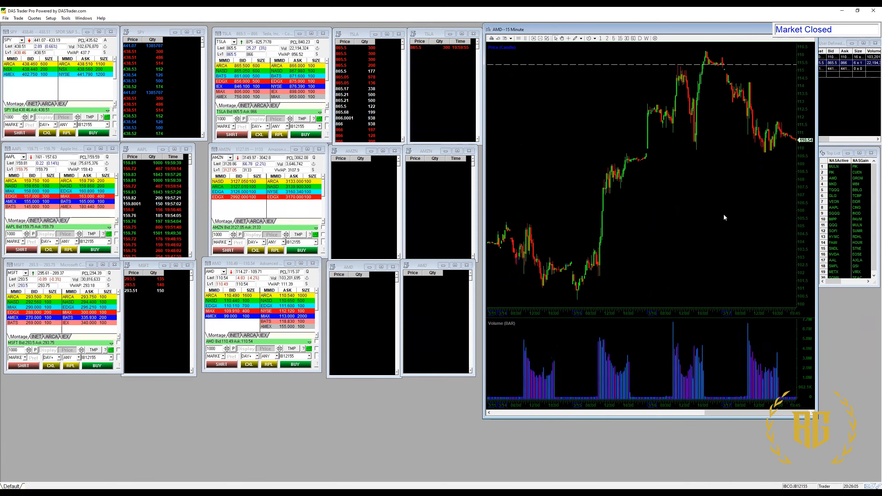
scroll(720, 212, "up", 3)
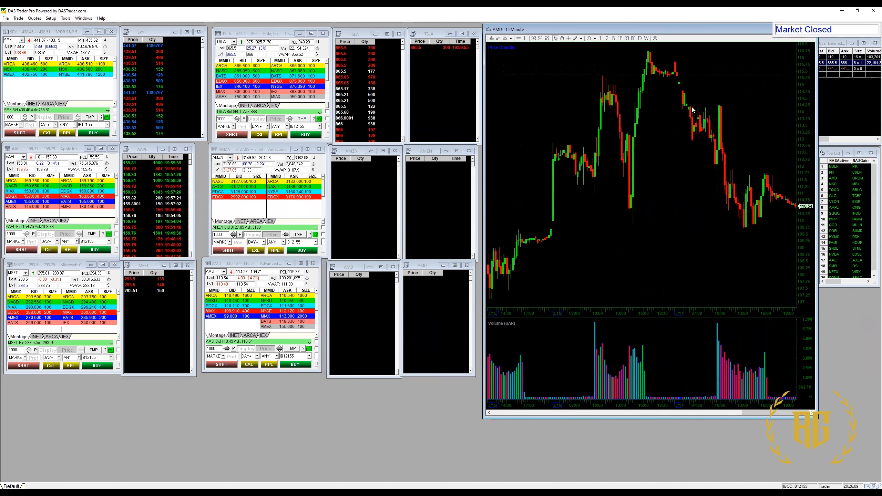
left_click(601, 38)
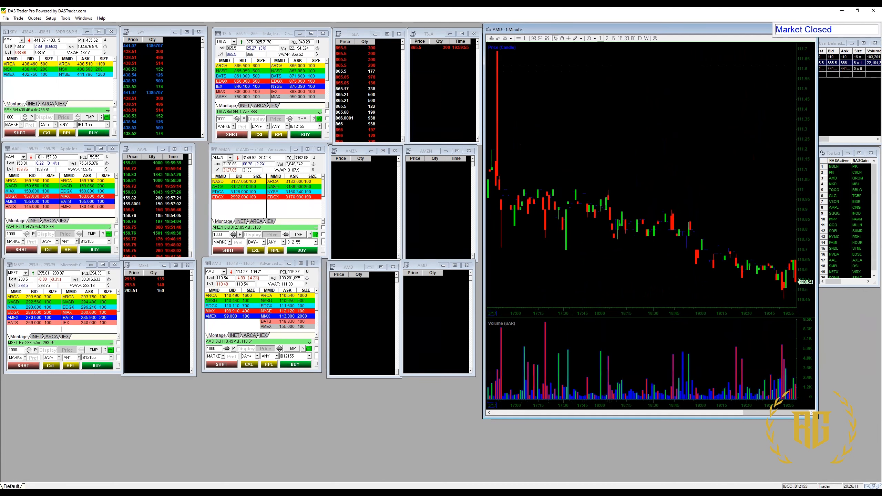
scroll(638, 241, "down", 5)
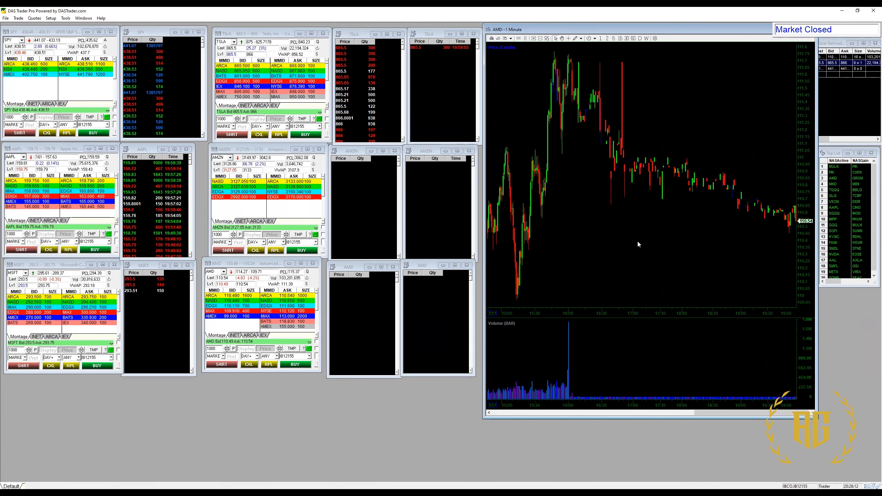
scroll(637, 240, "down", 5)
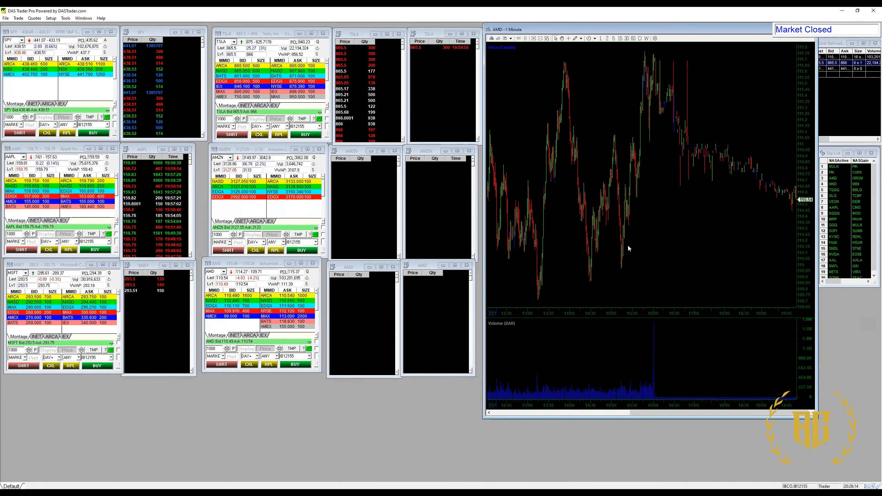
scroll(565, 207, "down", 3)
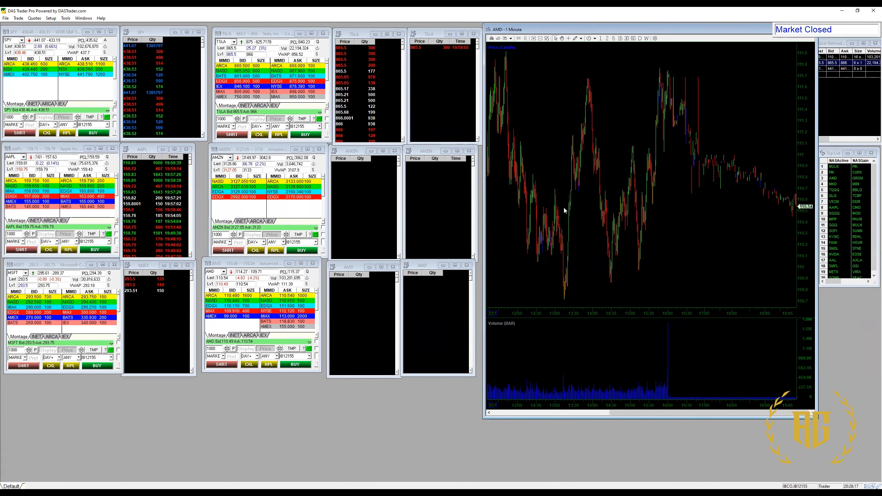
scroll(510, 202, "up", 5)
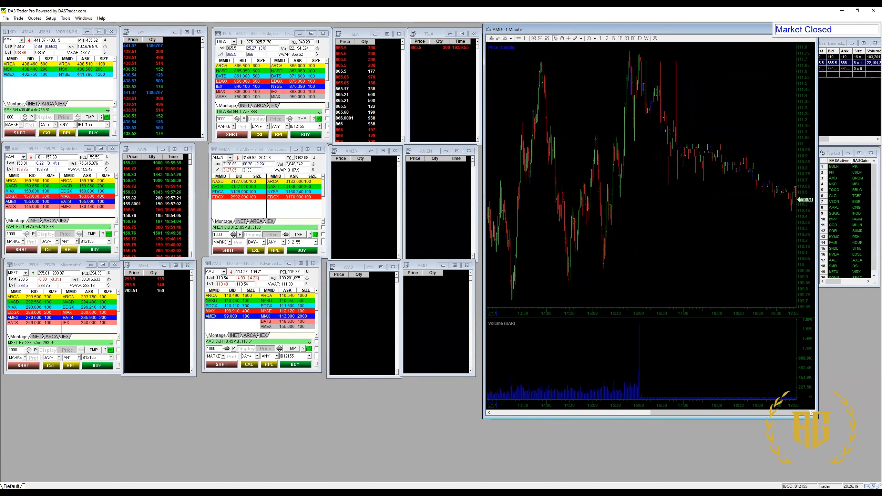
scroll(509, 197, "up", 1)
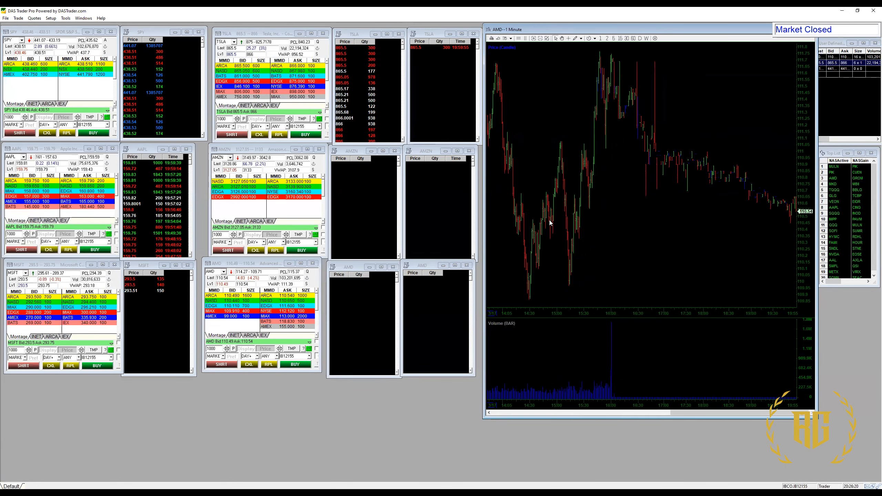
scroll(549, 220, "up", 1)
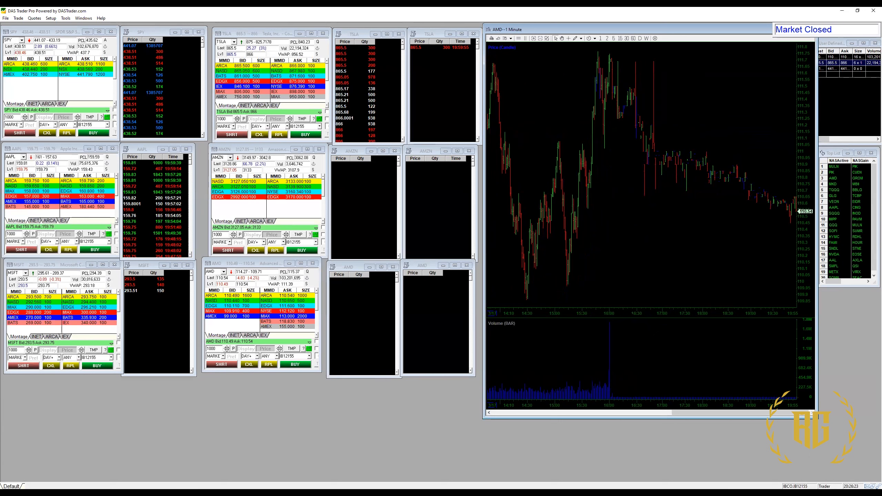
mouse_move(583, 211)
left_mouse_down()
mouse_move(601, 212)
mouse_move(589, 223)
mouse_move(589, 215)
mouse_move(596, 220)
left_mouse_up()
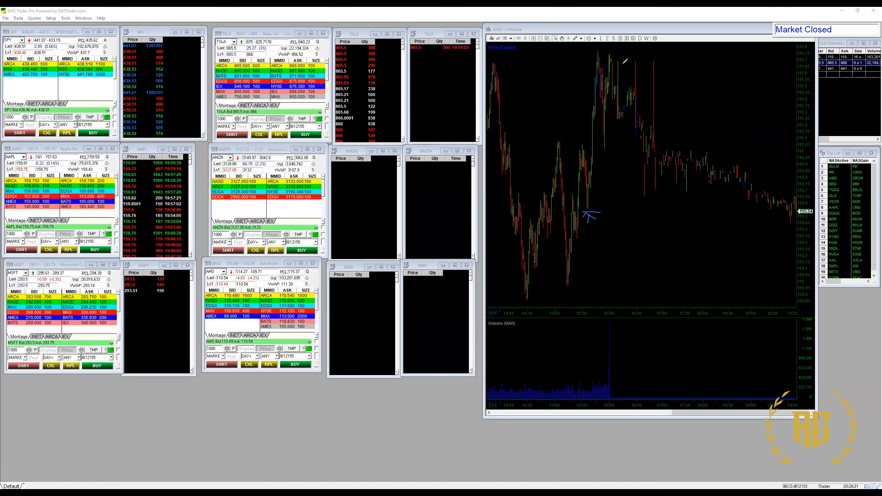
left_click_drag(624, 53, 627, 59)
left_click_drag(588, 203, 589, 211)
left_click_drag(621, 54, 622, 58)
left_click_drag(585, 140, 587, 155)
left_click_drag(598, 199, 587, 196)
key("Escape")
Examine the chart type and time interval options in the AMD chart's data configuration without applying changes
left_click(491, 38)
left_click(436, 237)
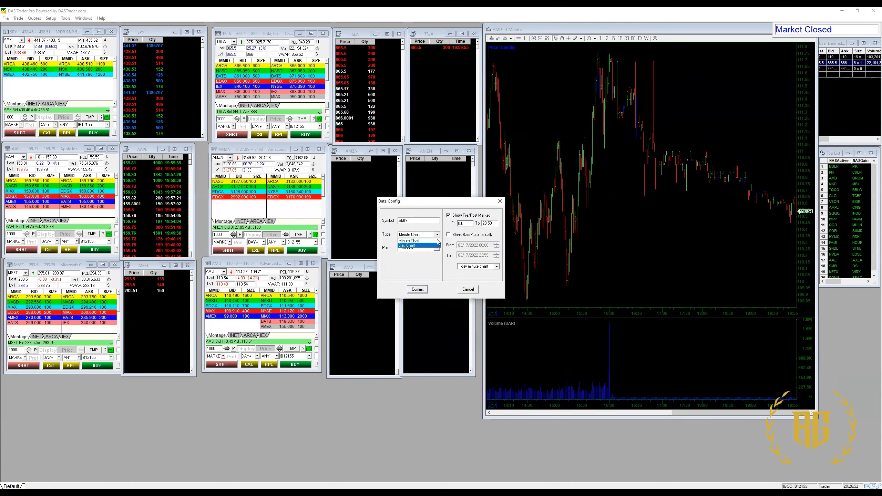
left_click(425, 260)
left_click(437, 248)
left_click(437, 248)
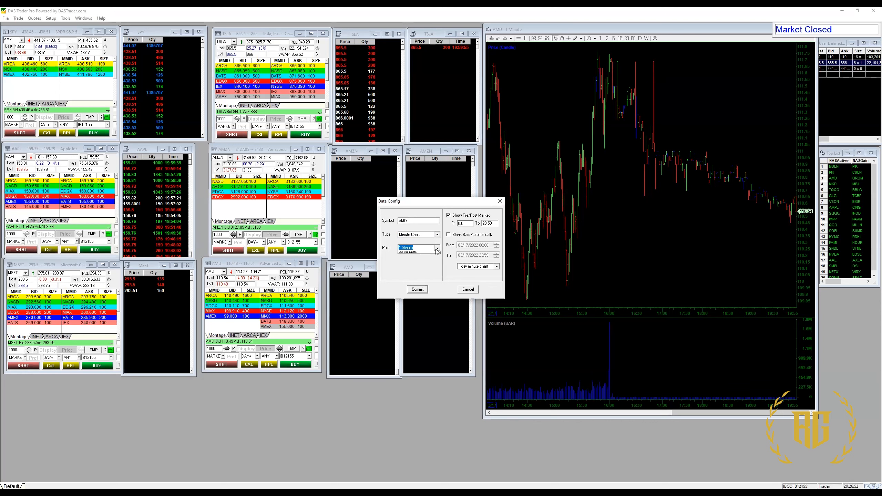
left_click(480, 240)
left_click(466, 290)
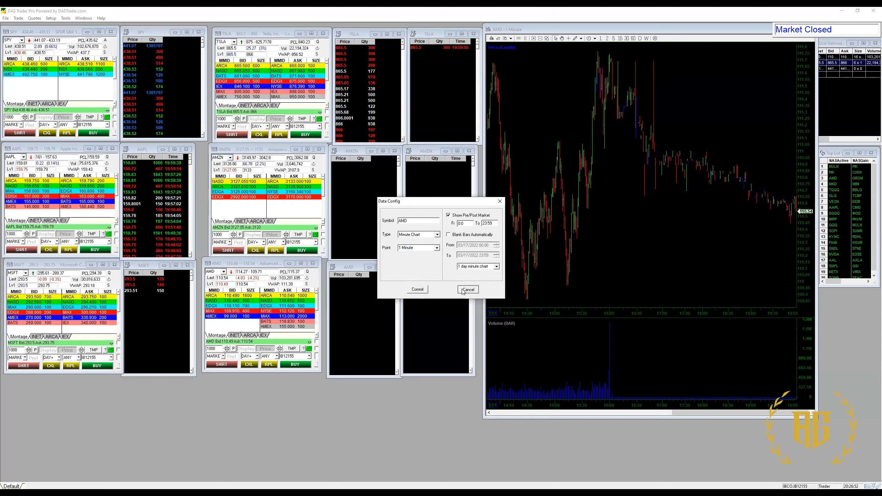
Add the VWAP study to the AMD chart and bring its curve for the whole trading day into view
left_click(491, 39)
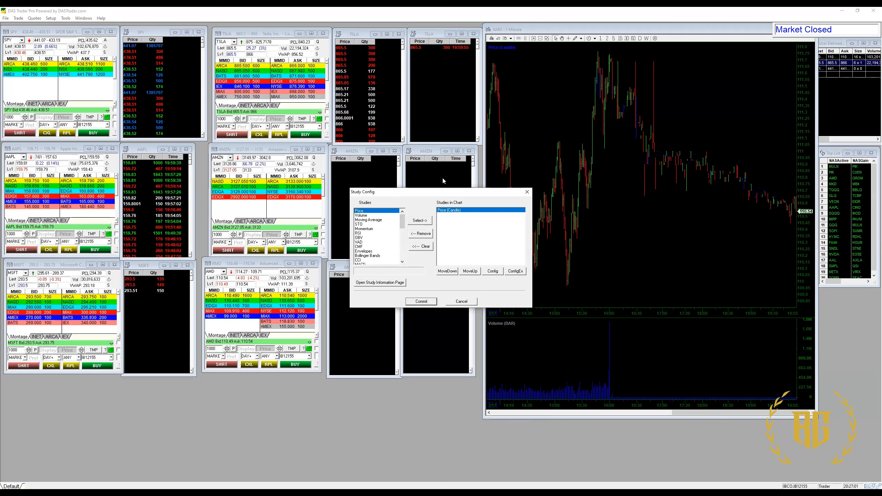
left_click(369, 220)
left_click(374, 229)
scroll(372, 245, "down", 8)
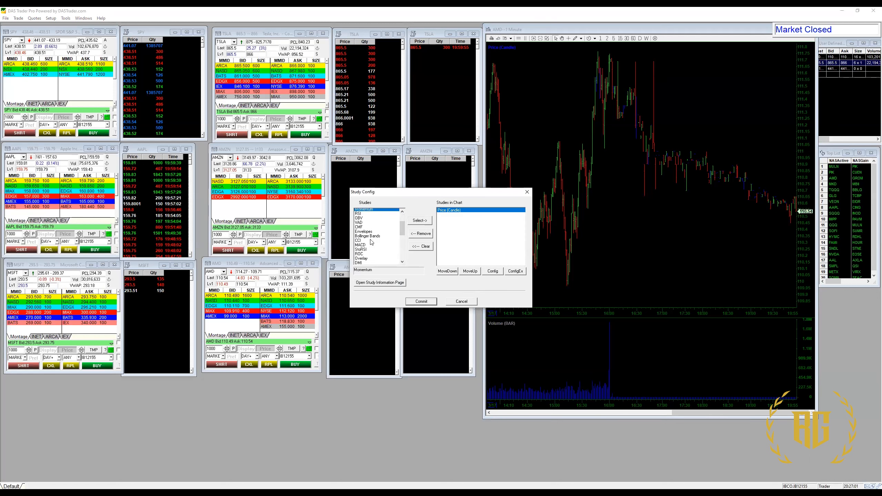
scroll(370, 251, "up", 5)
scroll(370, 251, "down", 5)
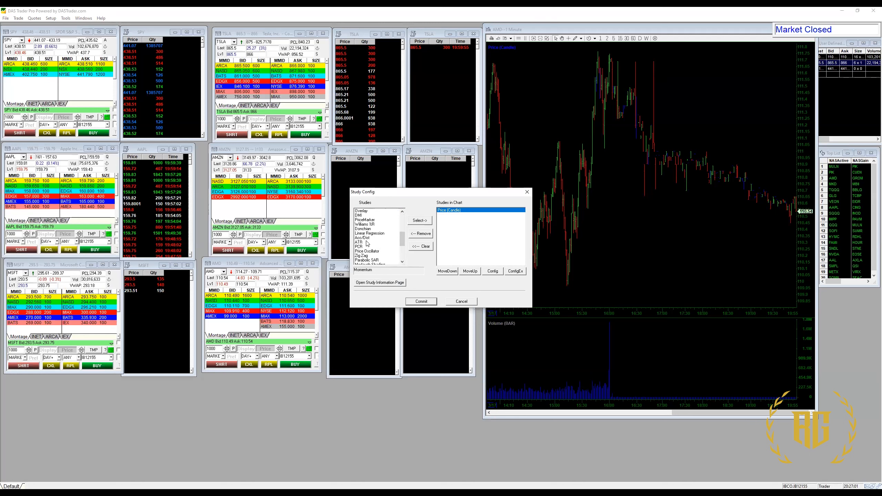
left_click(361, 225)
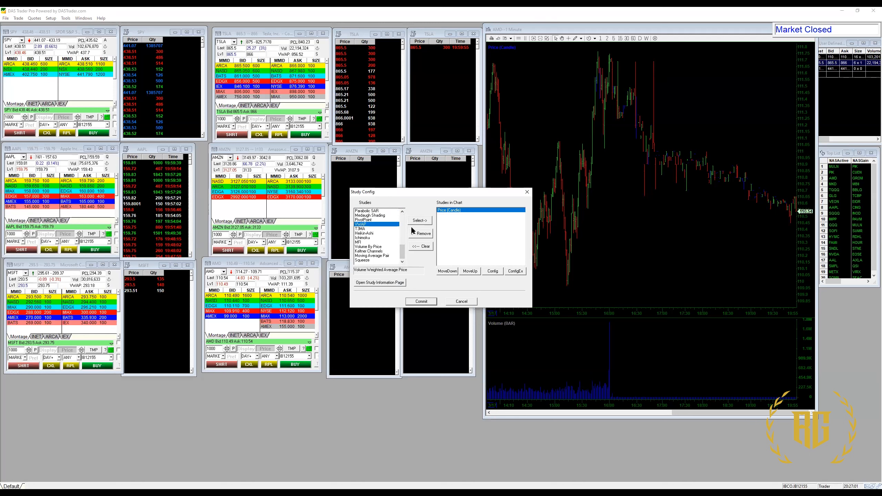
left_click(419, 220)
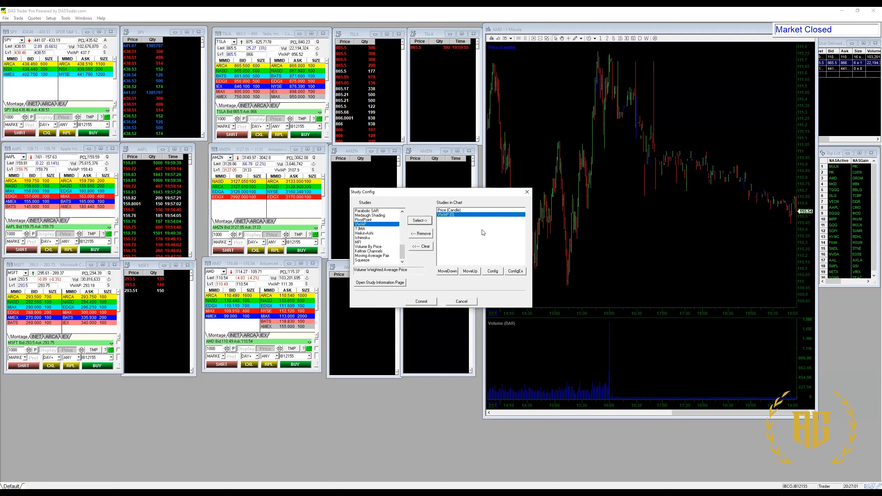
left_click(429, 303)
scroll(547, 115, "down", 5)
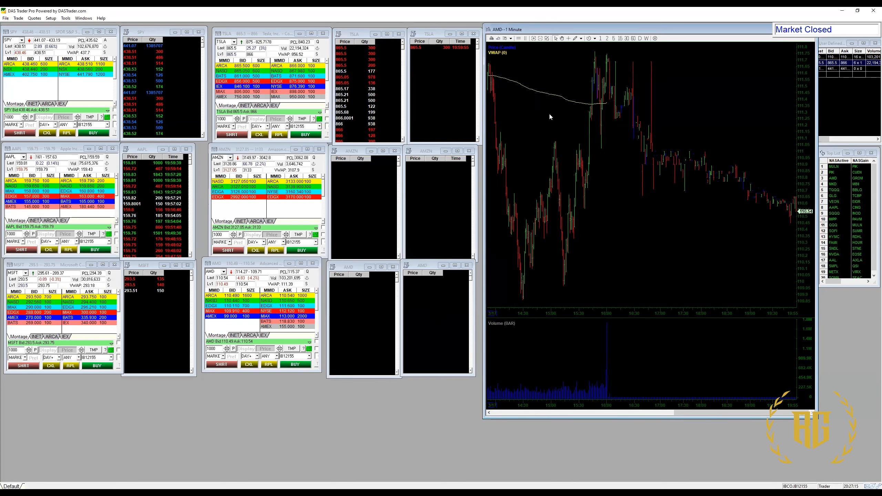
scroll(549, 120, "down", 6)
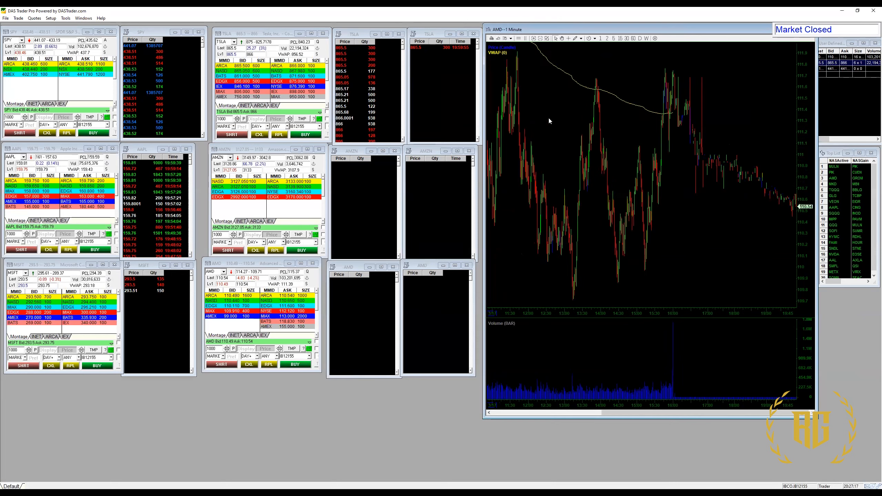
scroll(549, 120, "down", 2)
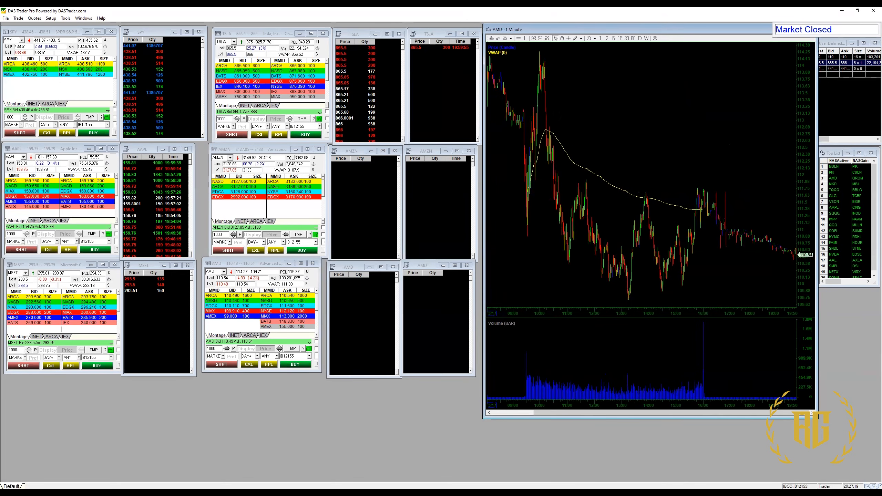
Draw a descending trend line above the AMD candles, from the morning decline to just after the 16:00 close
left_click(511, 39)
left_click(539, 41)
left_click(575, 39)
mouse_move(567, 104)
left_mouse_down()
mouse_move(660, 136)
mouse_move(732, 196)
left_mouse_up()
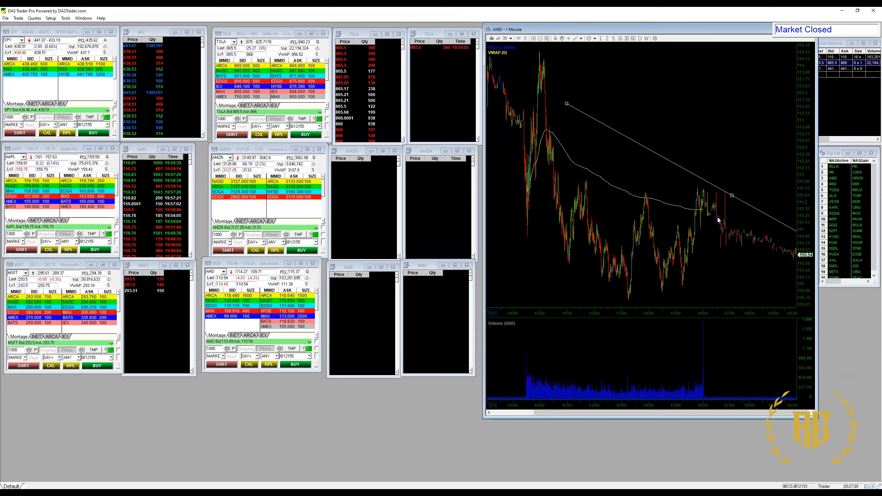
Delete the descending trend line from the AMD chart
left_click(547, 39)
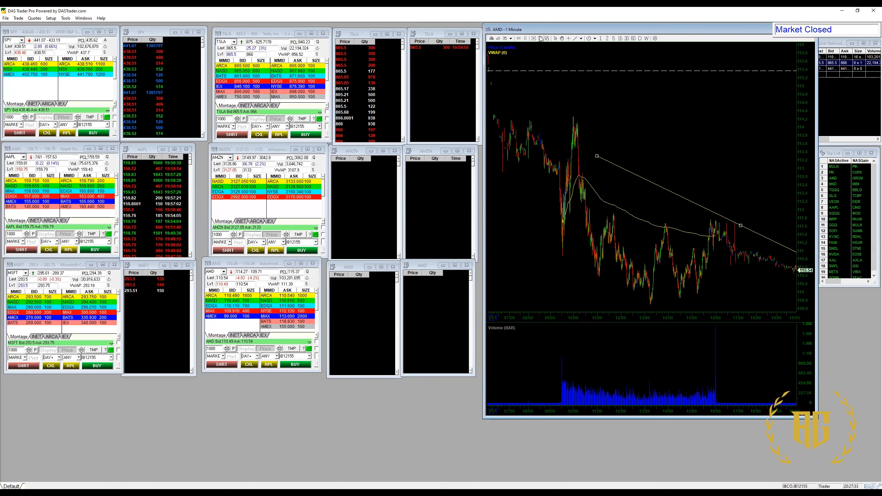
left_click(533, 39)
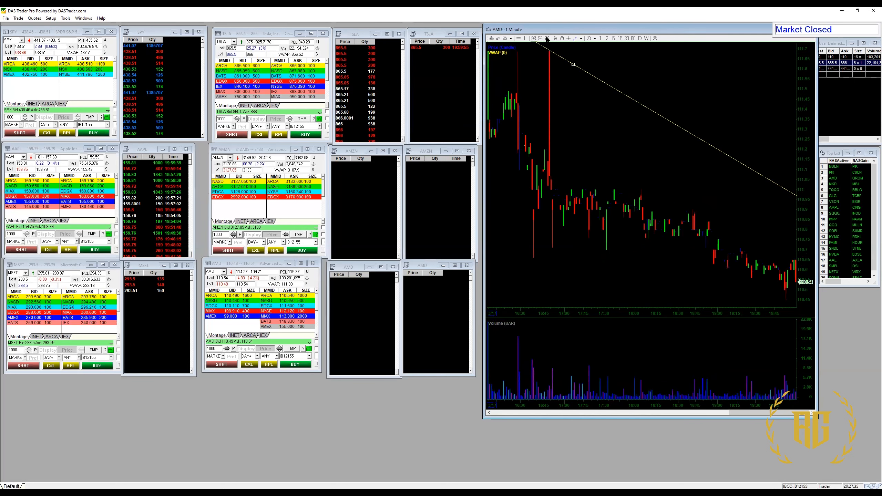
right_click(592, 77)
left_click(627, 91)
left_click(582, 39)
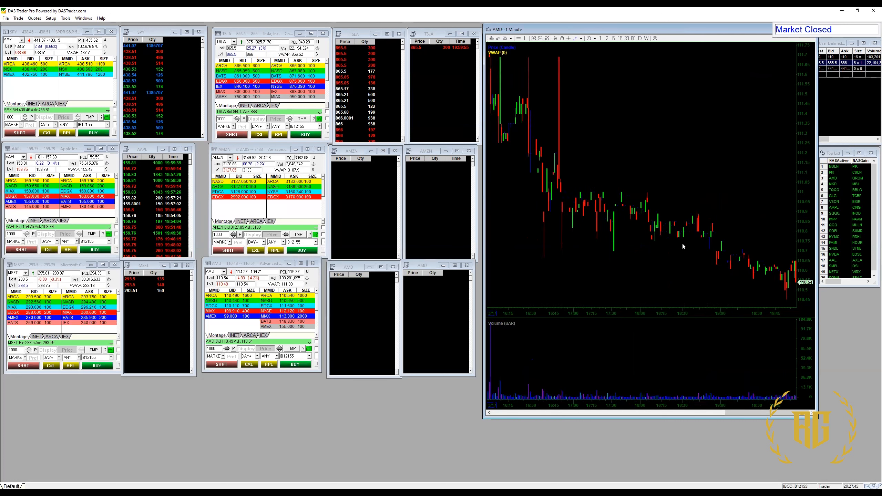
Set the AMD chart's data interval to 60 minutes, keeping the minute chart type
scroll(682, 242, "down", 1)
left_click(492, 38)
left_click(492, 39)
left_click(493, 39)
left_click(436, 248)
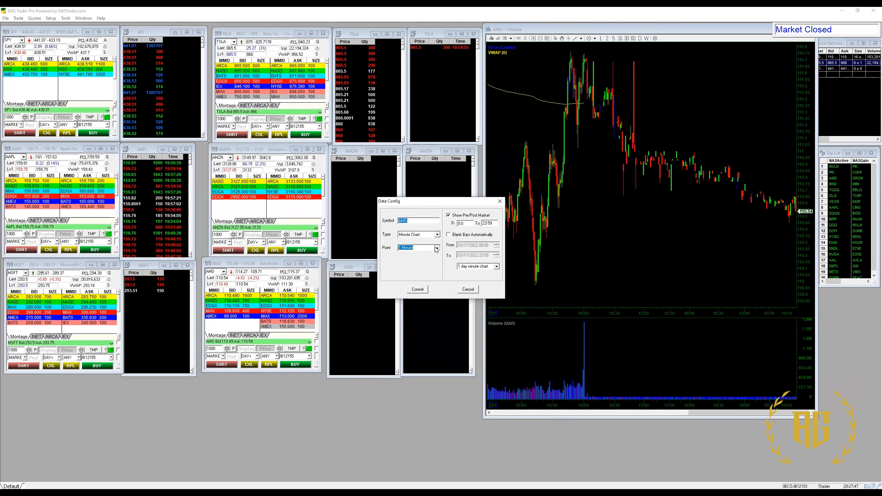
left_click(419, 277)
left_click(418, 290)
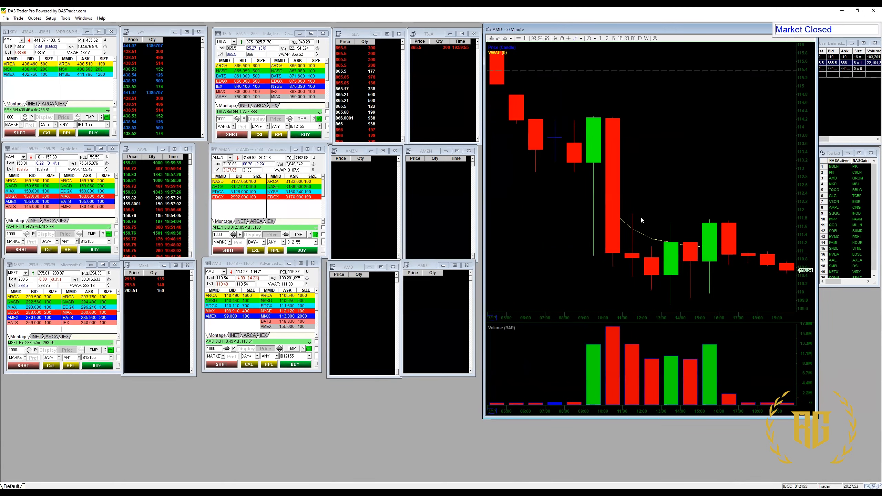
scroll(659, 224, "up", 3)
scroll(653, 222, "down", 3)
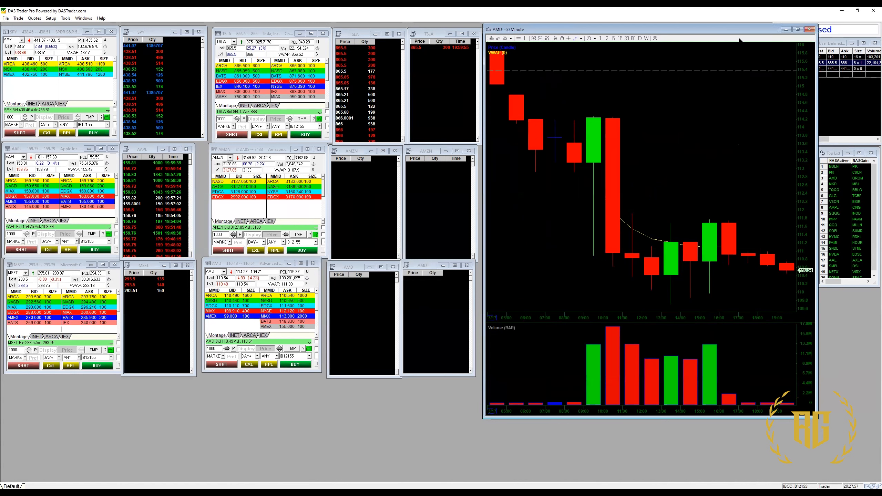
Load TSLA into the linked chart from its montage and place the chart window back at the workspace's upper edge
left_click_drag(741, 33, 737, 78)
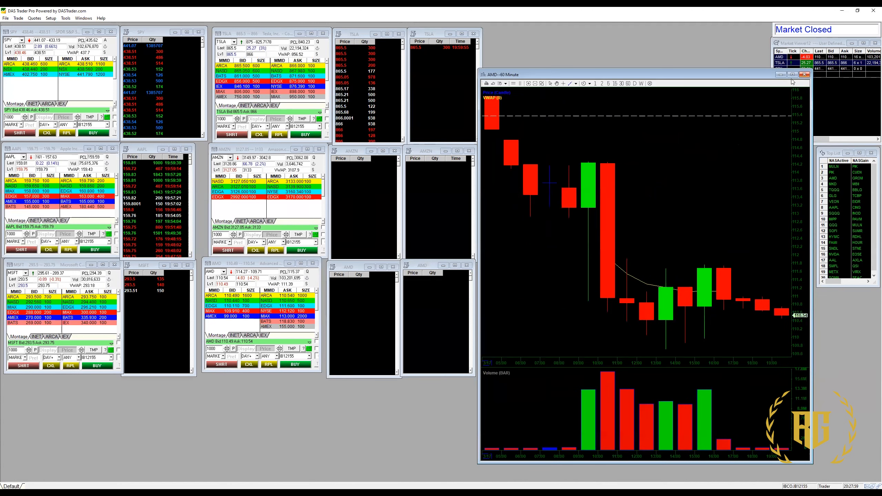
left_click_drag(317, 49, 522, 152)
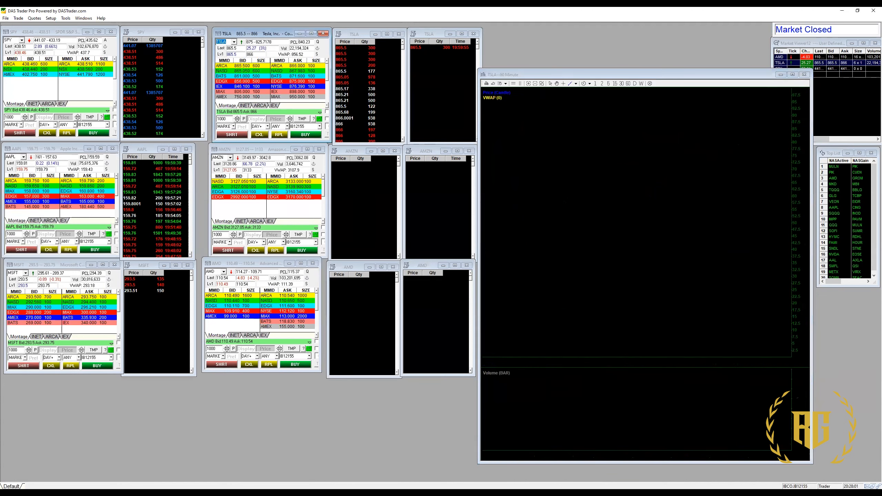
left_click(567, 74)
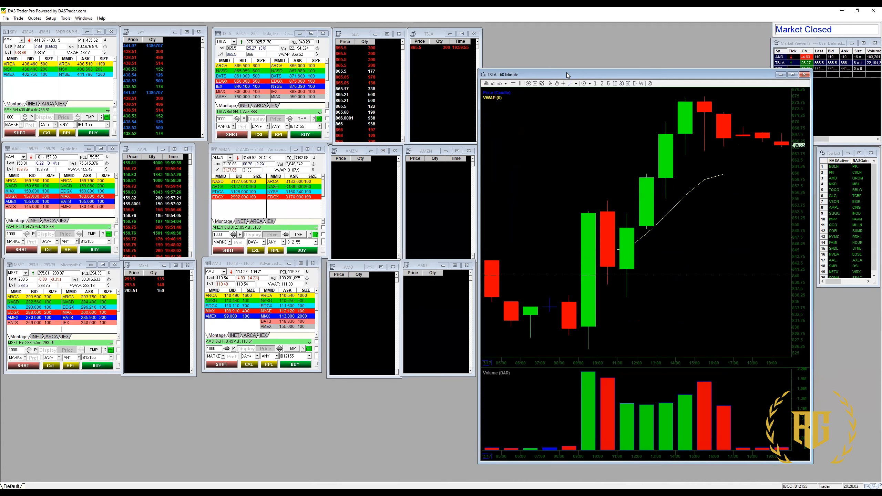
left_click_drag(566, 72, 570, 22)
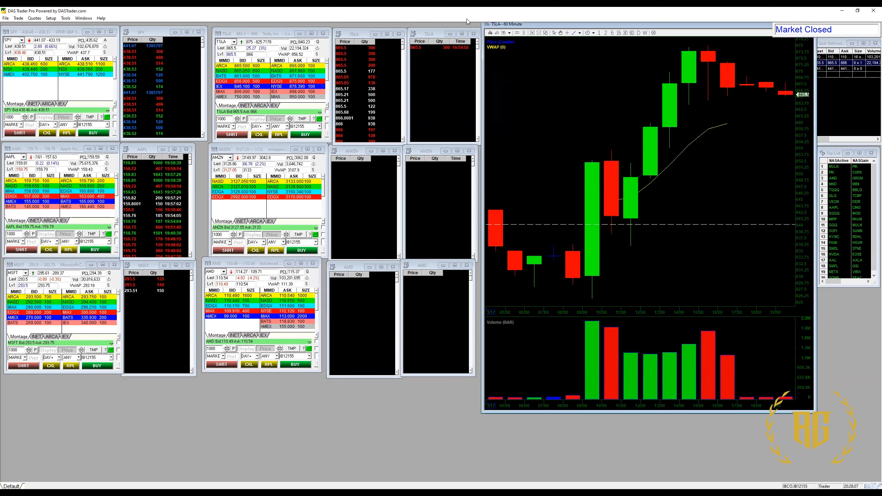
Set the TSLA chart's data interval to 1 minute, keeping the minute chart type
left_click(490, 32)
left_click(437, 247)
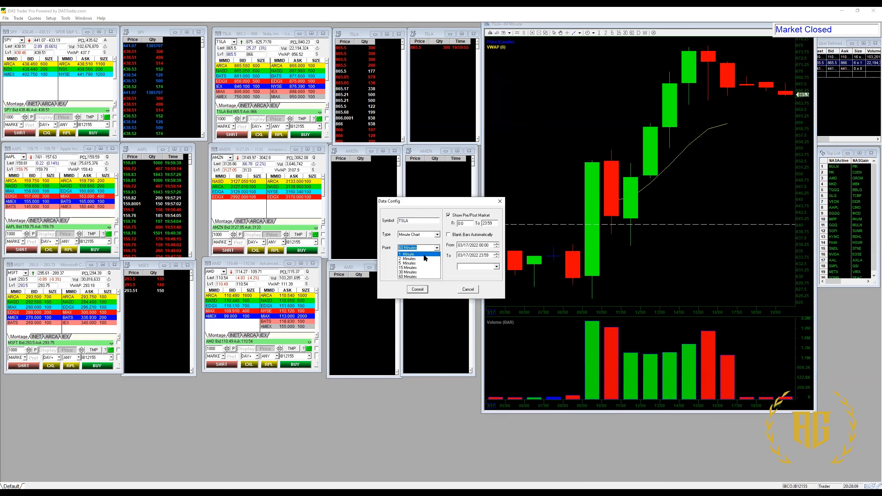
left_click(418, 253)
left_click(424, 294)
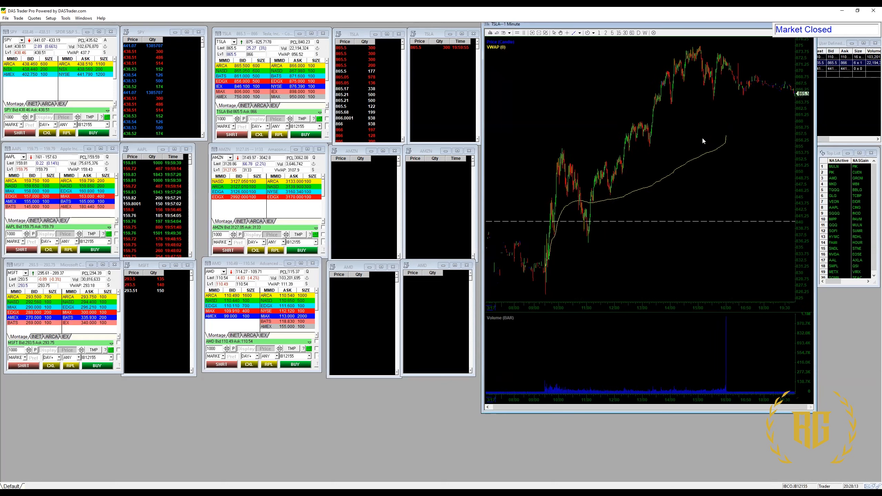
Make the TSLA chart window narrower and shorter so it no longer covers the Market Viewer and Top List windows
scroll(612, 183, "up", 5)
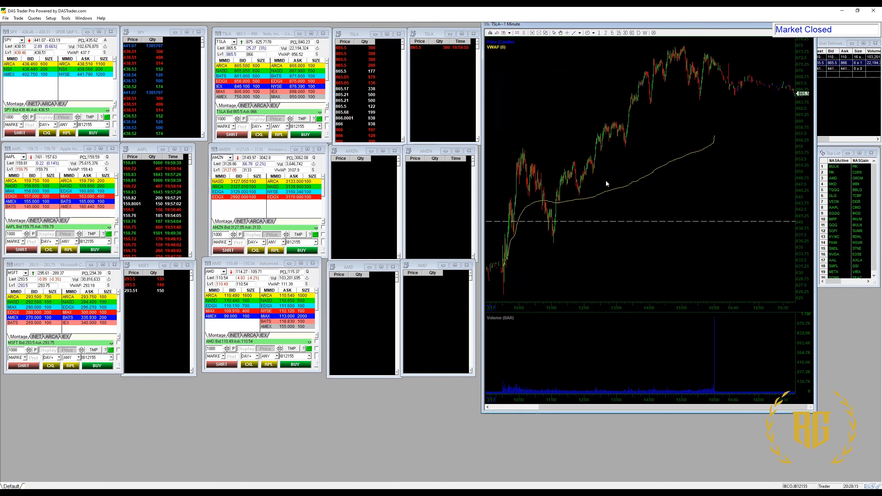
scroll(608, 181, "up", 1)
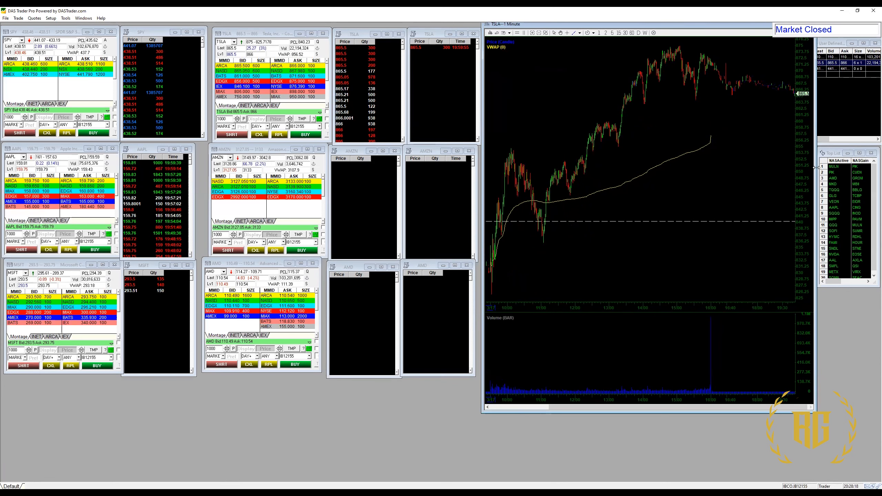
left_click_drag(816, 174, 771, 174)
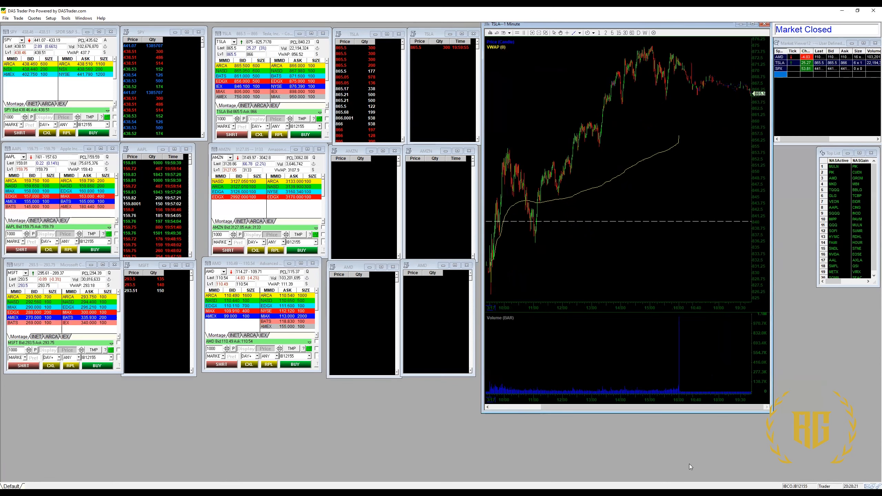
left_click_drag(679, 413, 679, 374)
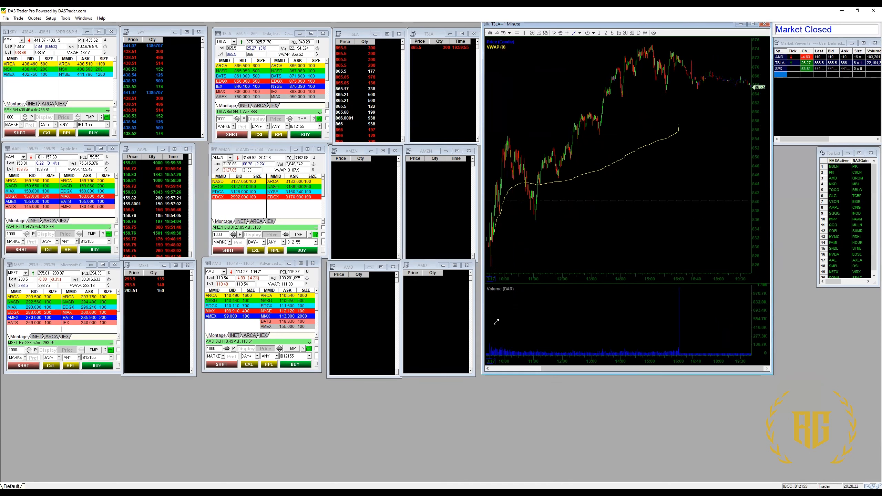
Add an Account window, shrink it to fit its columns, and place it directly below the MSFT montage
left_click(18, 19)
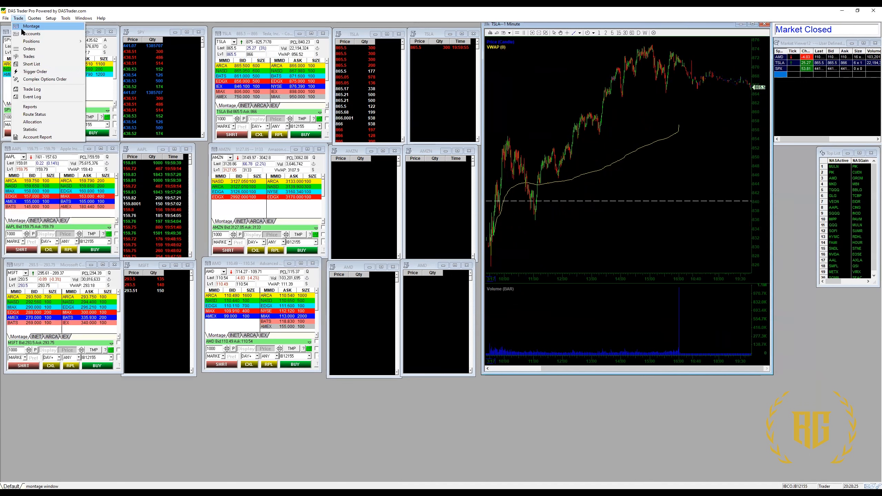
left_click(30, 33)
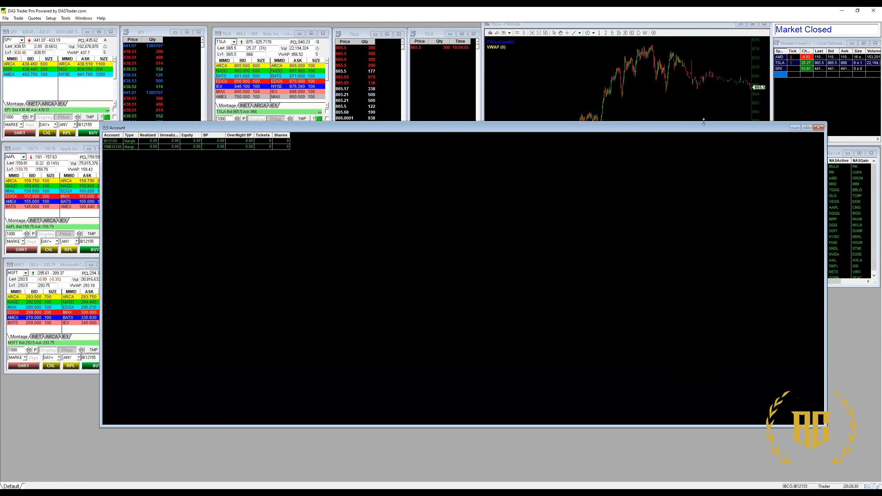
left_click_drag(704, 122, 704, 371)
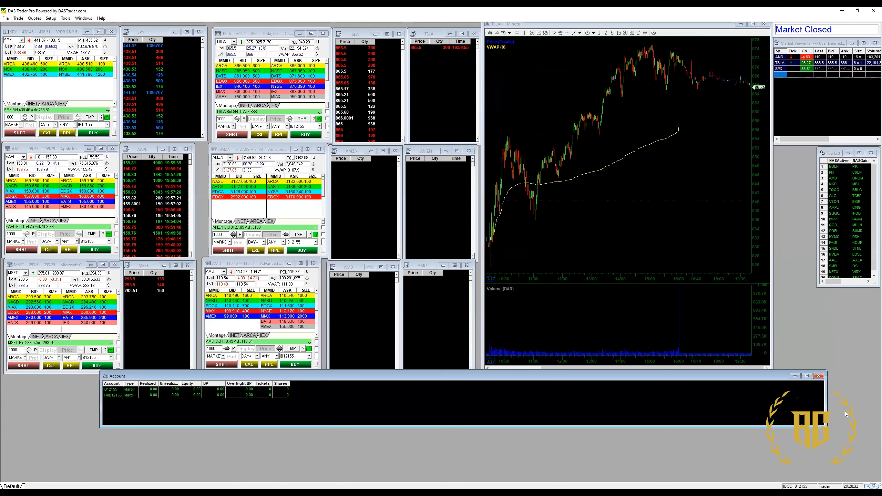
left_click_drag(826, 407, 297, 405)
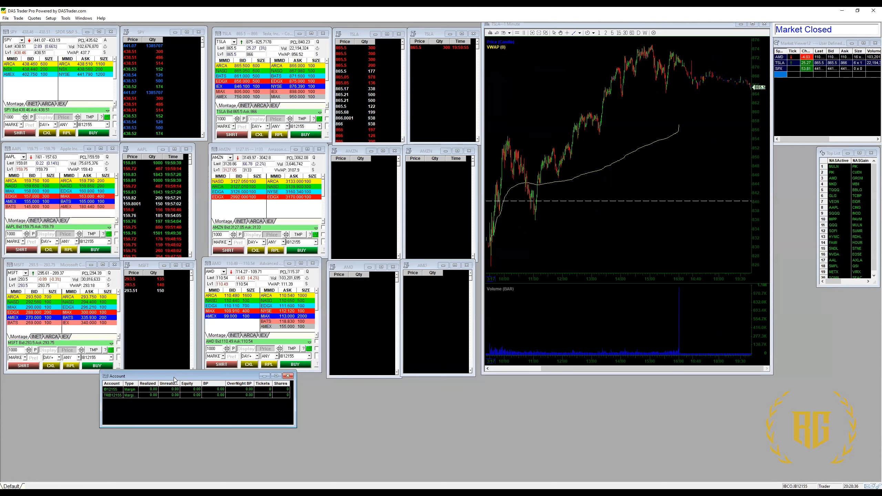
left_click_drag(175, 380, 74, 384)
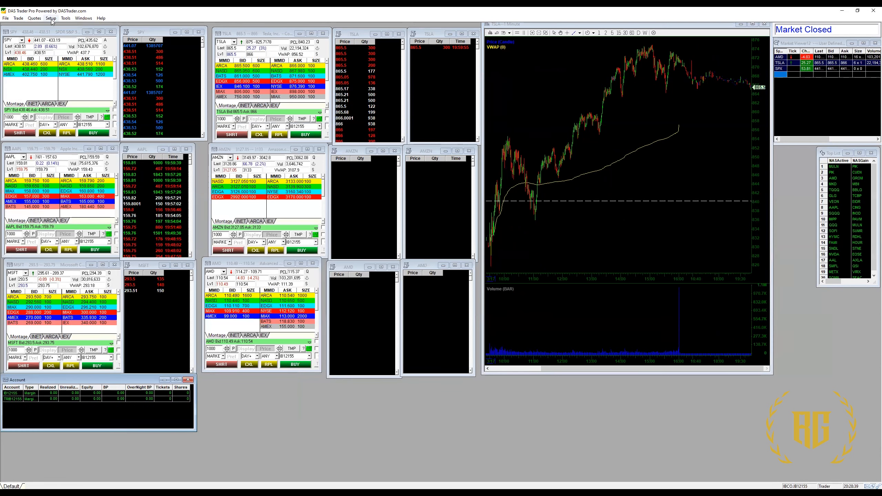
Add a Trades window, shrink it to about the Account window's width, and place it directly below the Account window
left_click(34, 17)
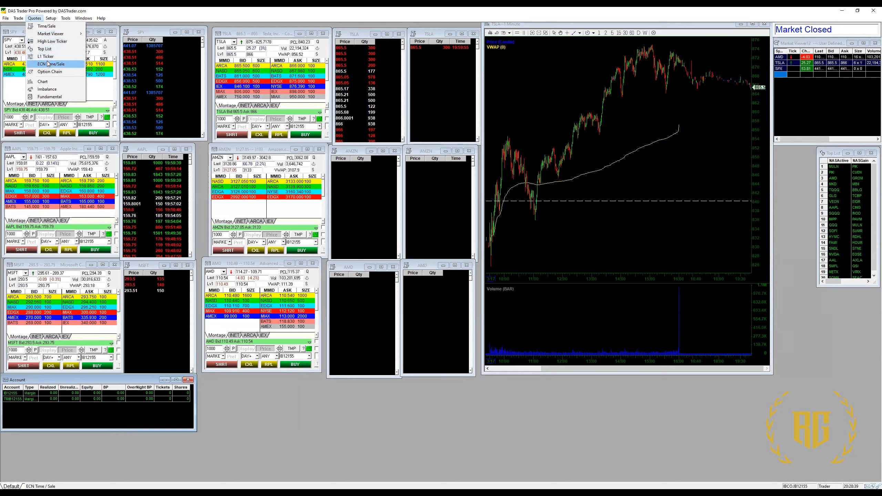
mouse_move(18, 18)
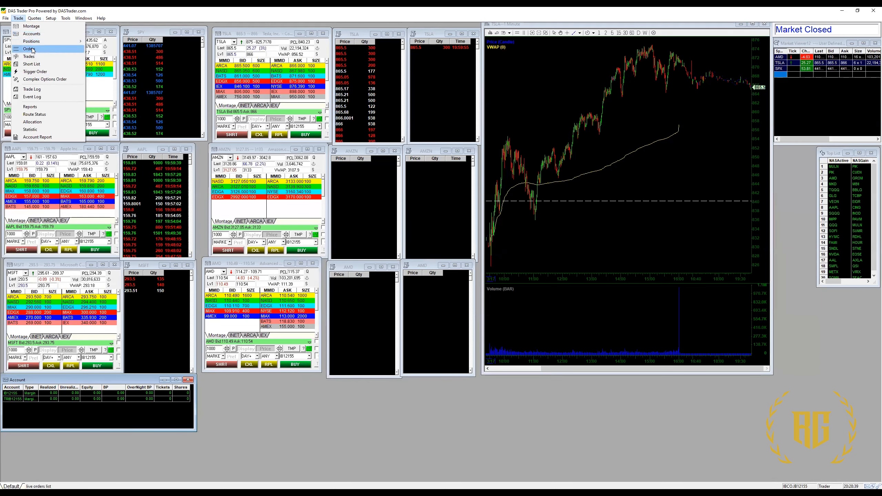
left_click(31, 57)
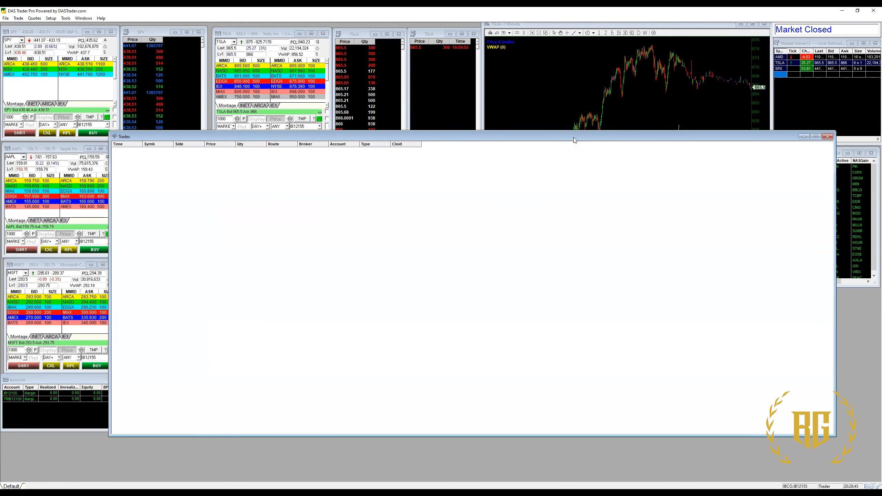
left_click_drag(574, 130, 574, 349)
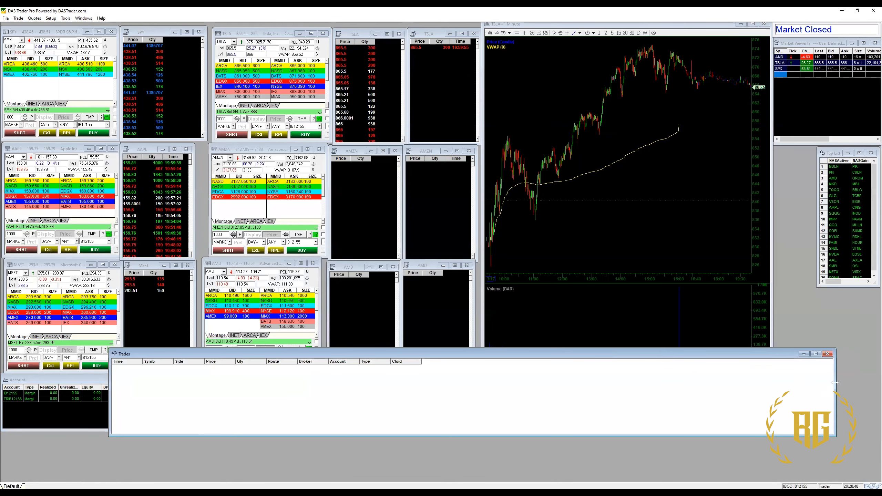
left_click_drag(835, 383, 299, 382)
left_click_drag(230, 350, 96, 443)
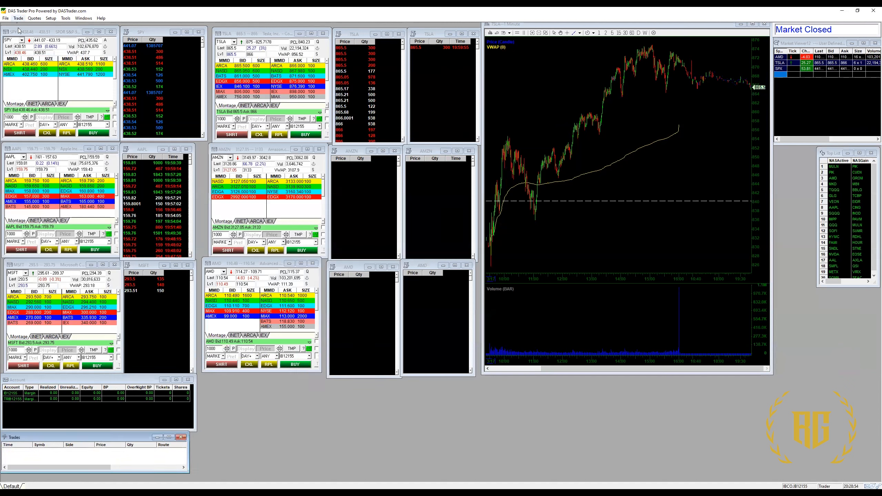
Add an Orders window, shrink it to fit its columns, and place it beside the Account window under the AMD montage
left_click(18, 18)
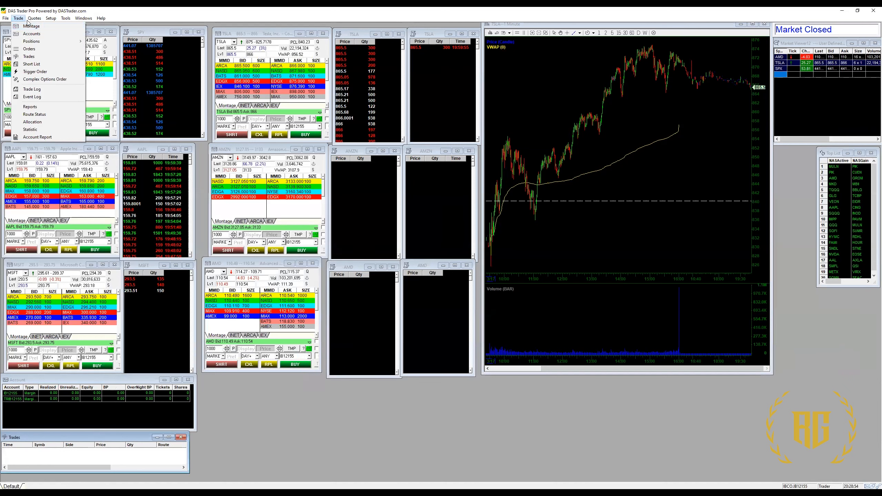
mouse_move(34, 18)
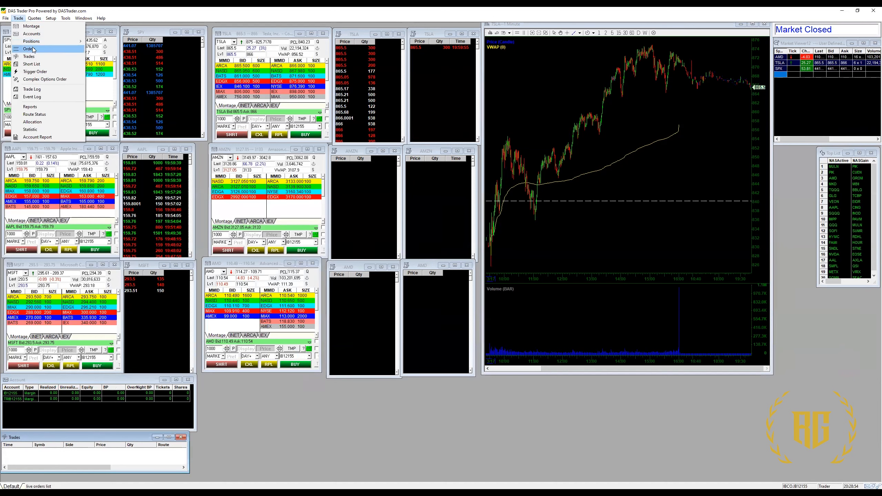
left_click(34, 51)
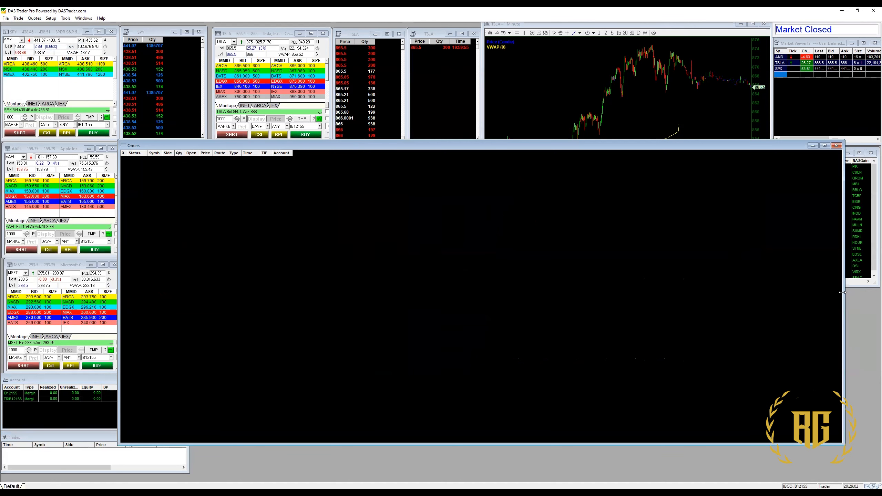
left_click_drag(842, 293, 310, 293)
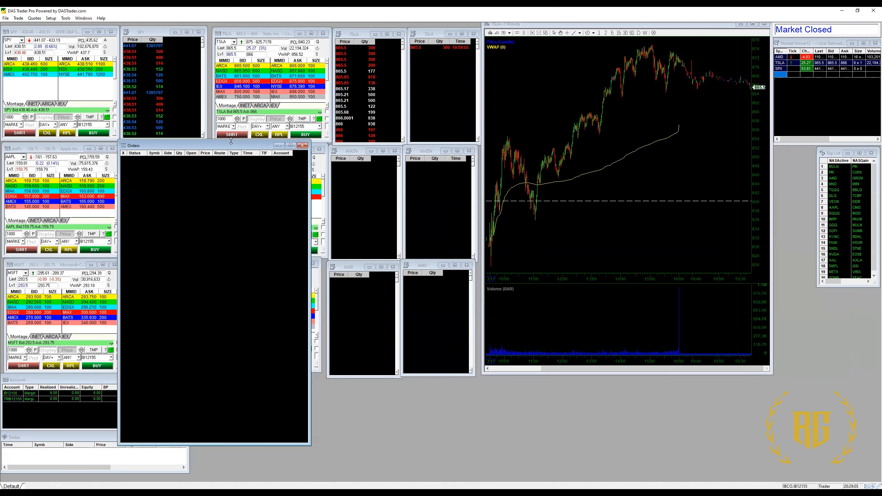
left_click_drag(231, 142, 303, 383)
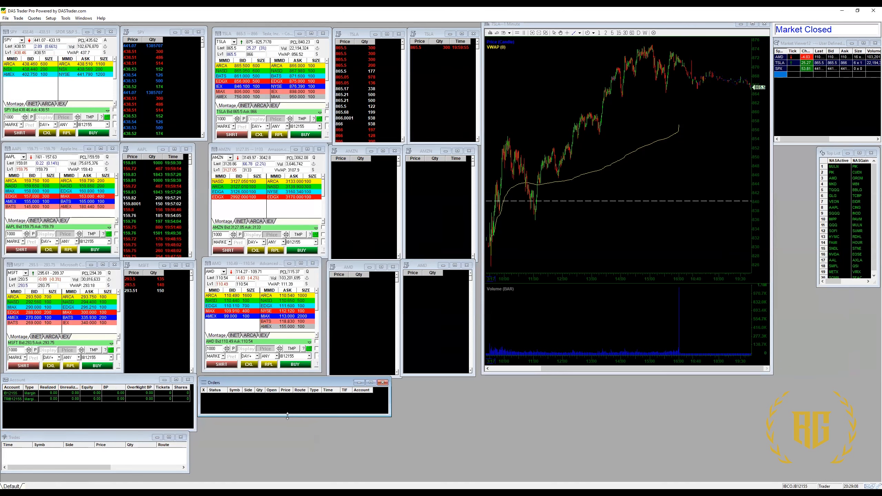
left_click_drag(288, 416, 287, 429)
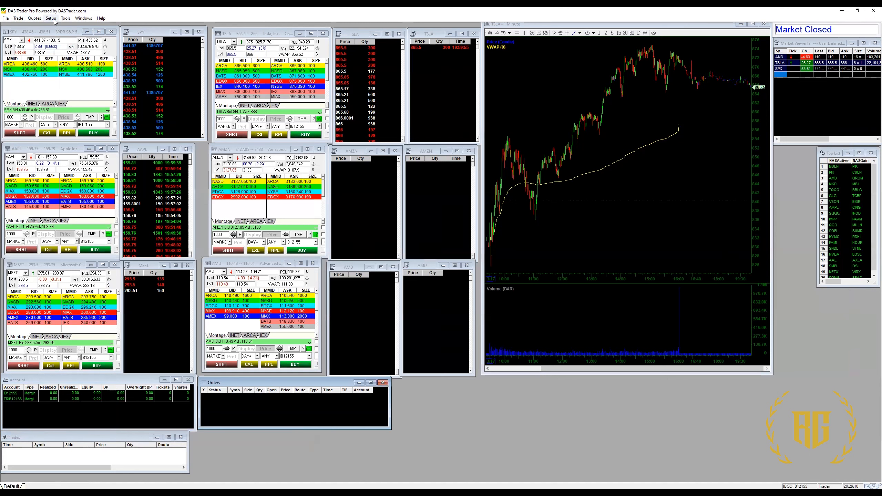
Look at the Short List in the Trading Limits window and close it again
left_click(22, 19)
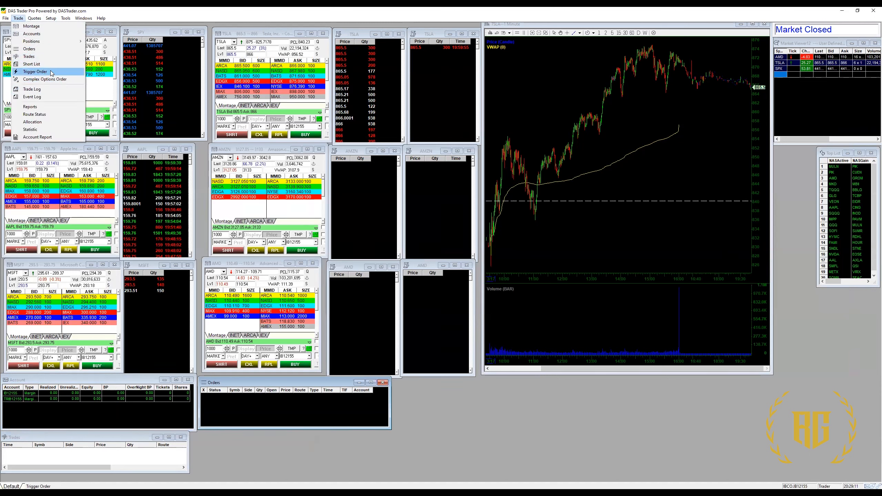
left_click(32, 64)
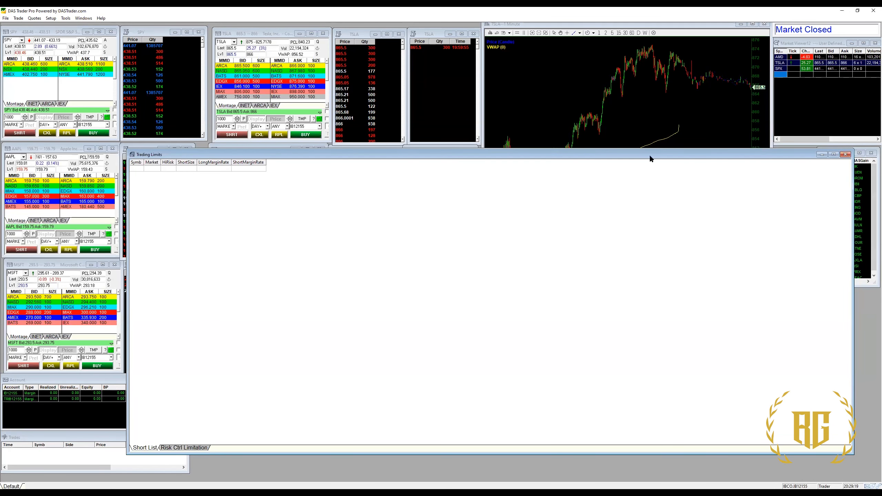
left_click(845, 155)
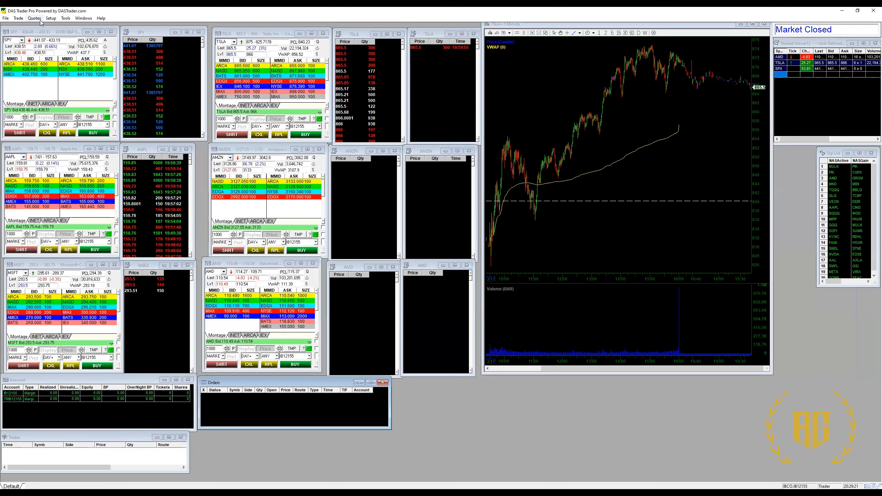
View the Market View quotes window, close it, and bring the existing Top List window into focus
left_click(39, 19)
mouse_move(51, 34)
left_click(115, 138)
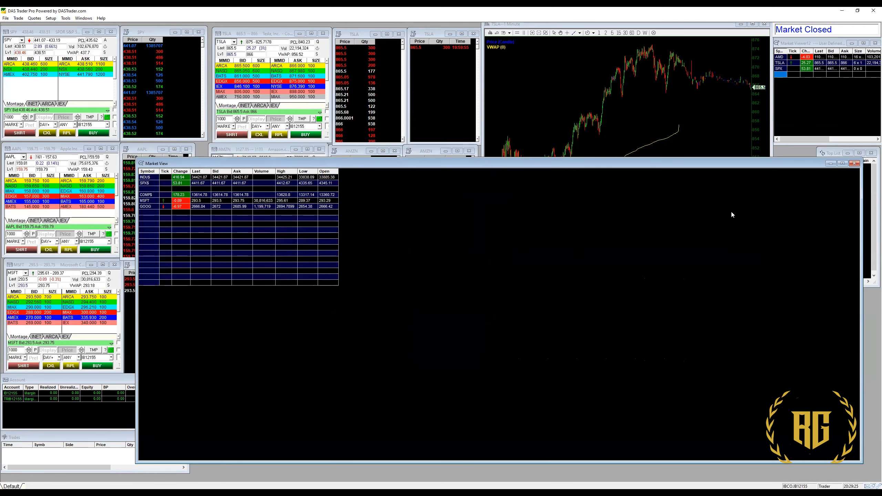
left_click(855, 163)
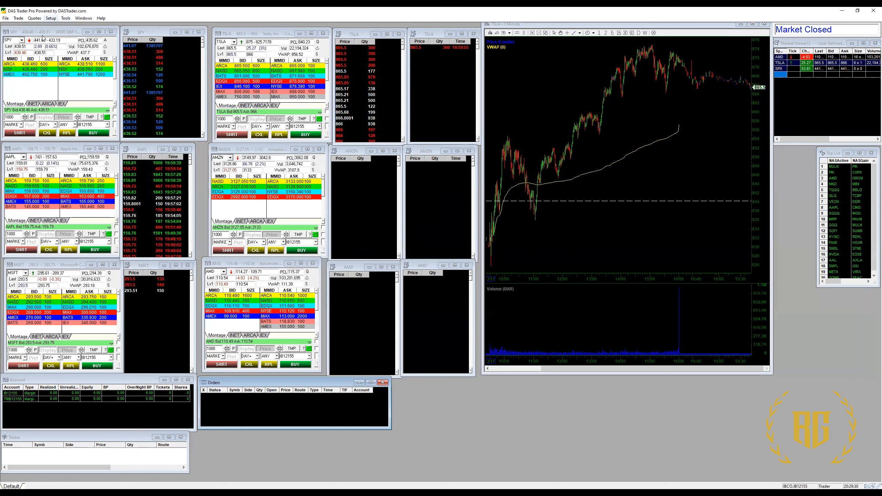
left_click(40, 19)
left_click(46, 51)
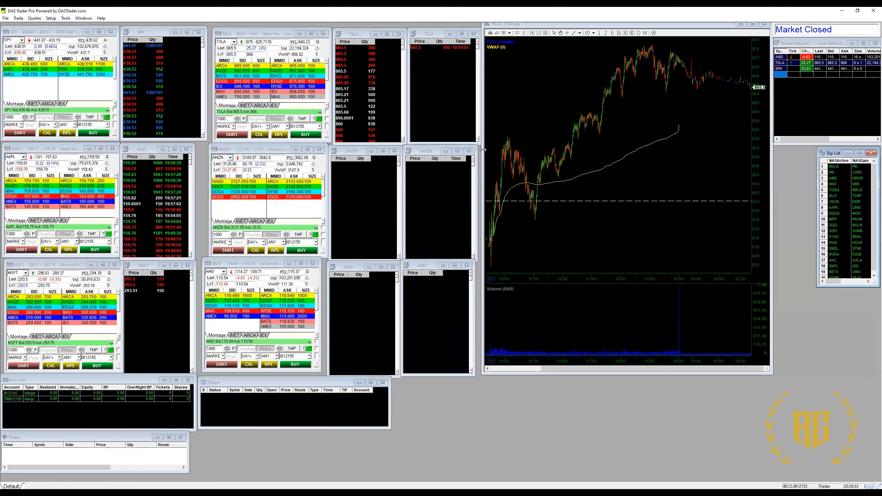
Review the configured hotkeys with their key assignments and commands, and close the hotkey setup
left_click(50, 19)
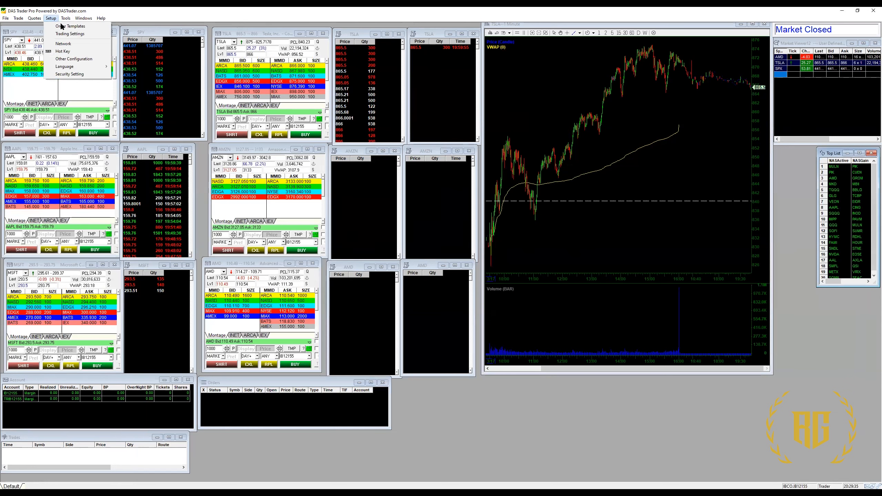
key("h")
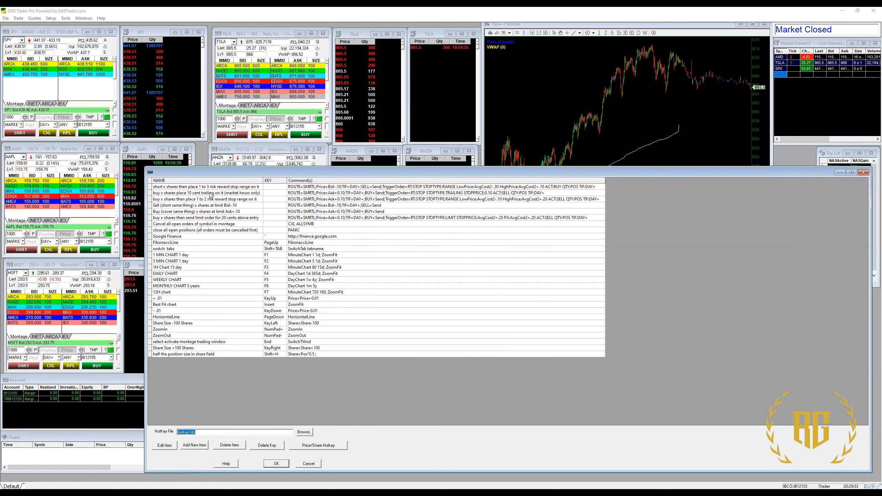
left_click(864, 173)
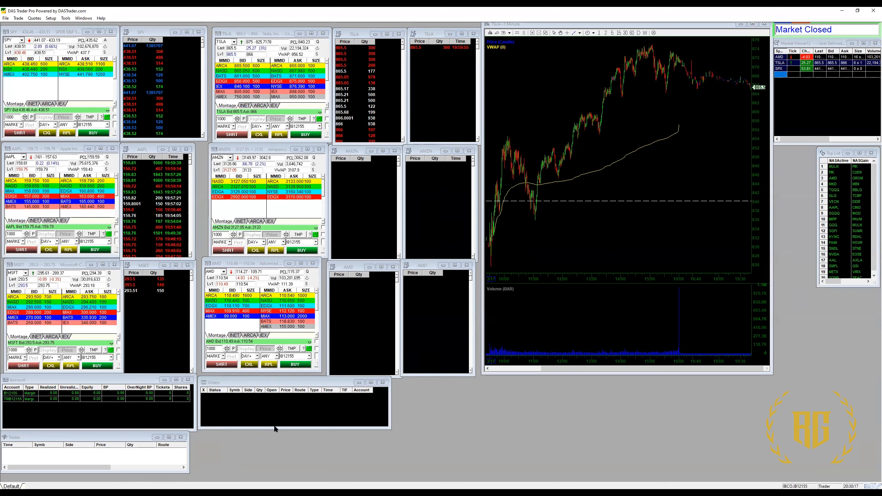
Look at the NASDAQ Net Order Imbalance window and close it again
left_click(34, 18)
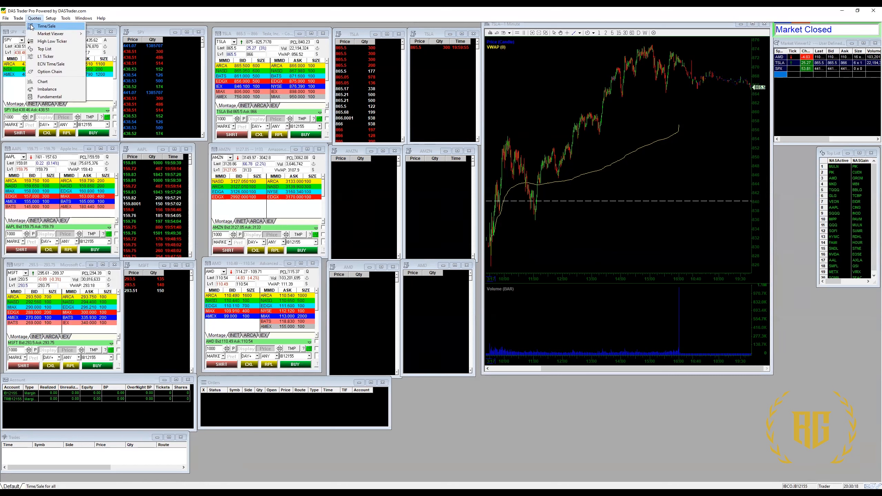
left_click(51, 92)
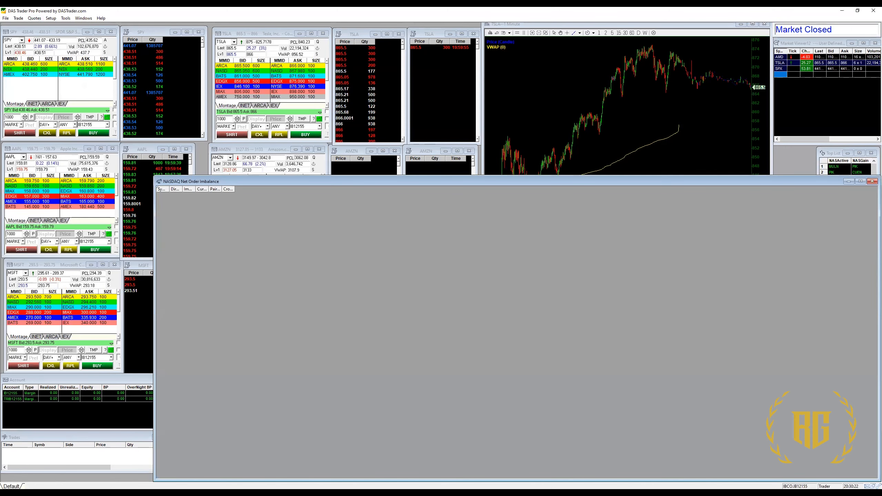
left_click(872, 182)
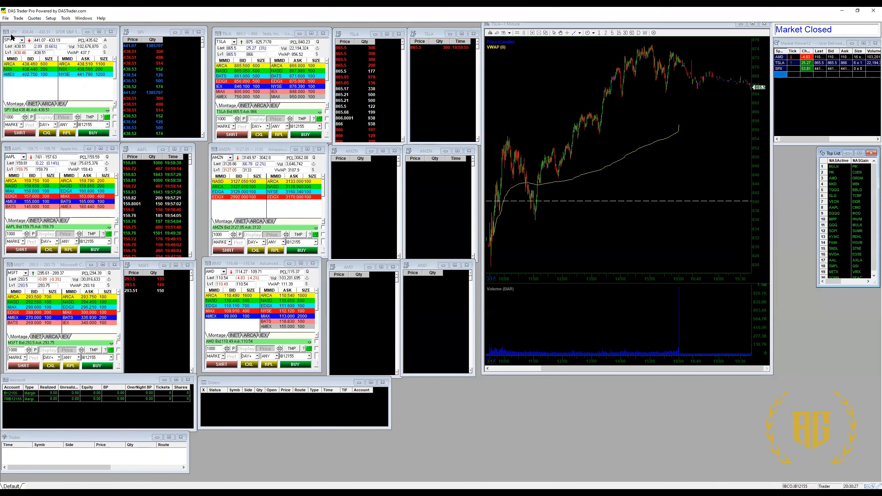
Look at the High Low Ticker window and close it again
left_click(35, 18)
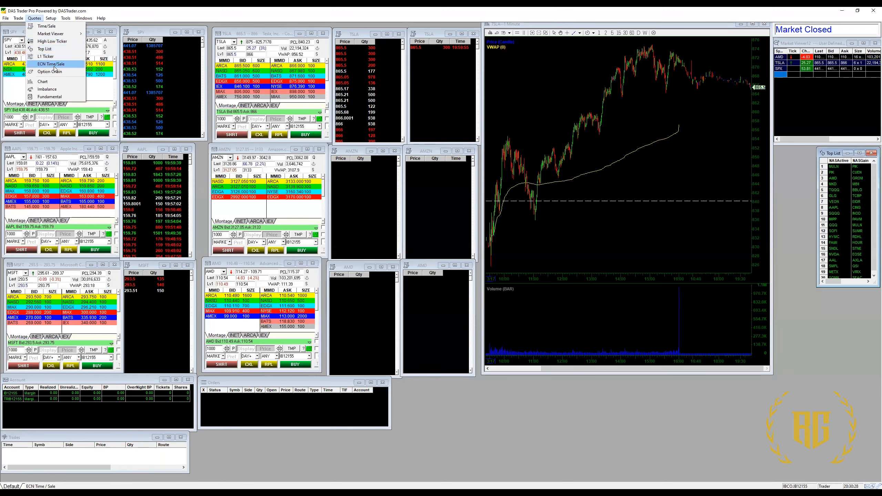
left_click(54, 42)
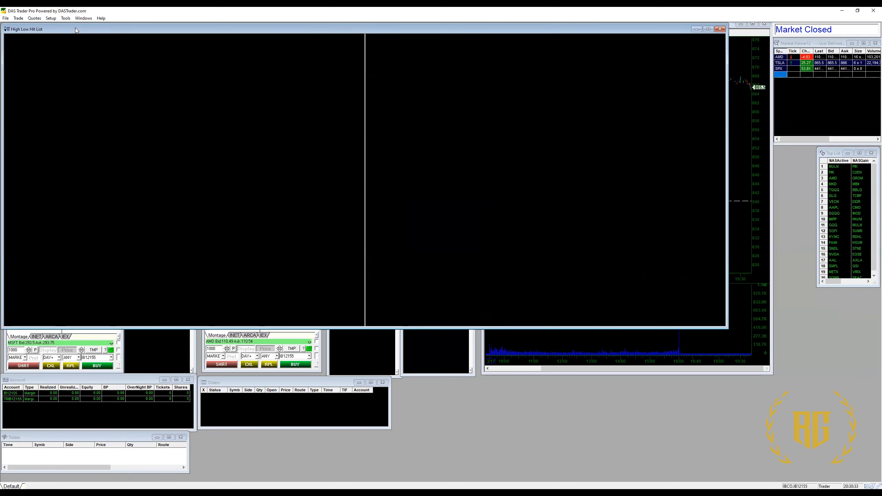
left_click(720, 29)
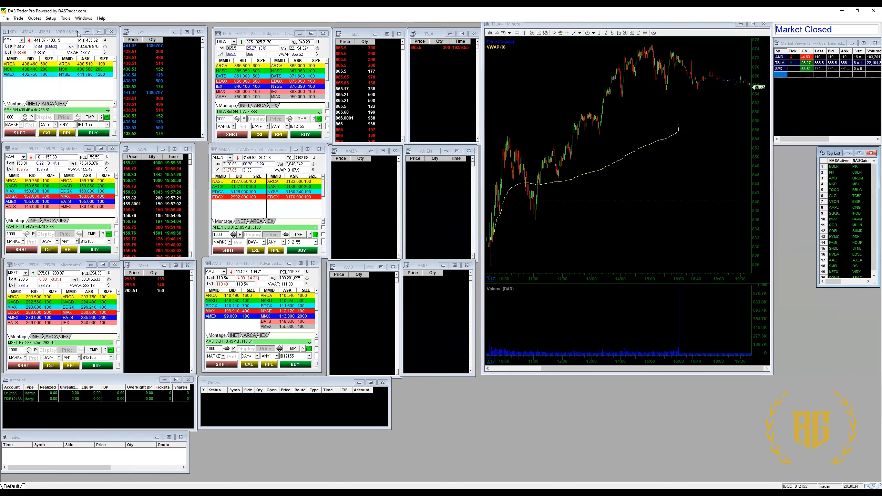
Examine the Scanner window and its scanner list, try to modify a scanner, and close the window
left_click(50, 19)
mouse_move(65, 17)
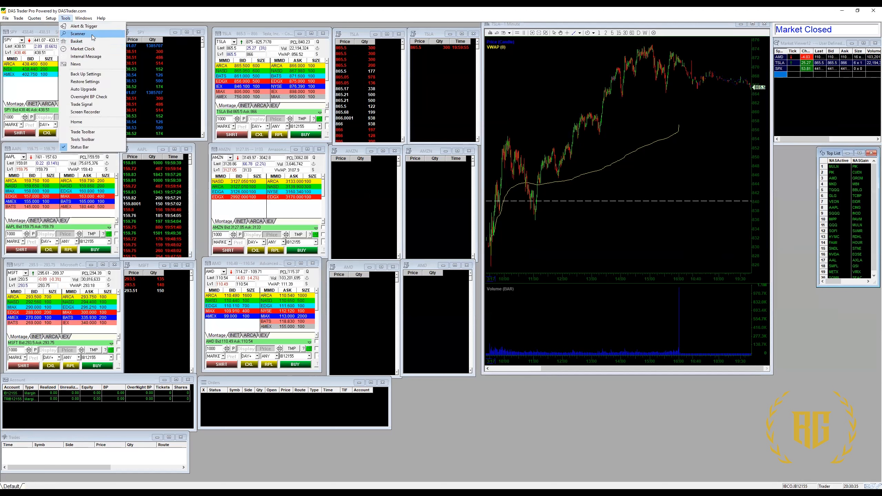
left_click(92, 35)
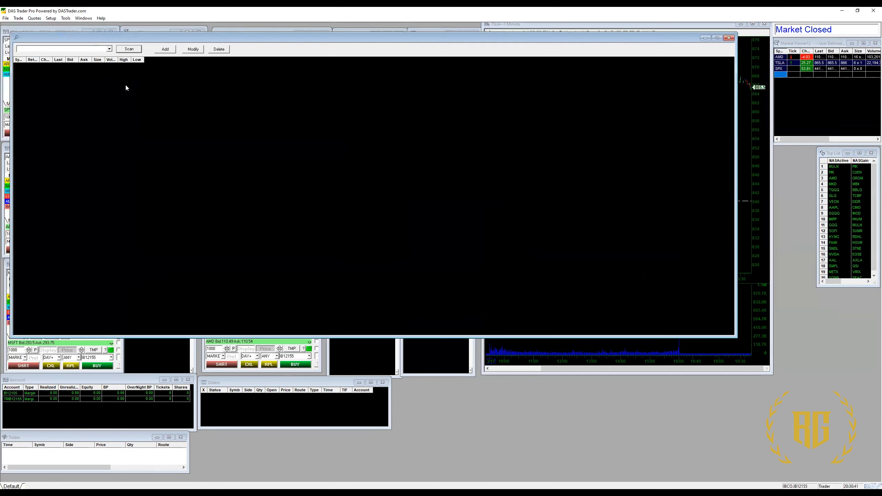
left_click(58, 50)
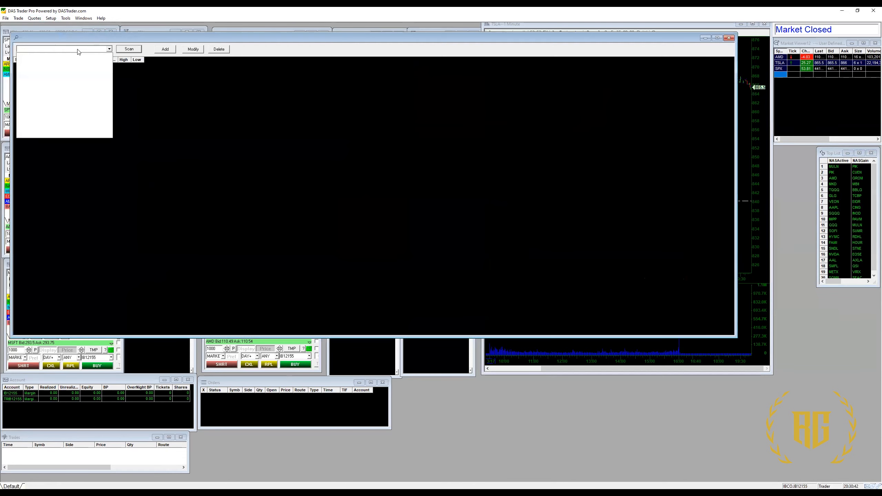
left_click(166, 51)
left_click(193, 49)
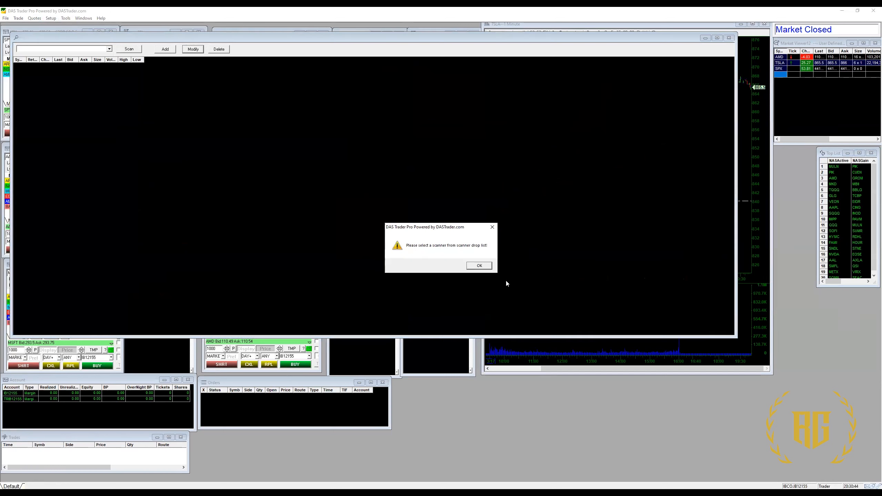
left_click(486, 266)
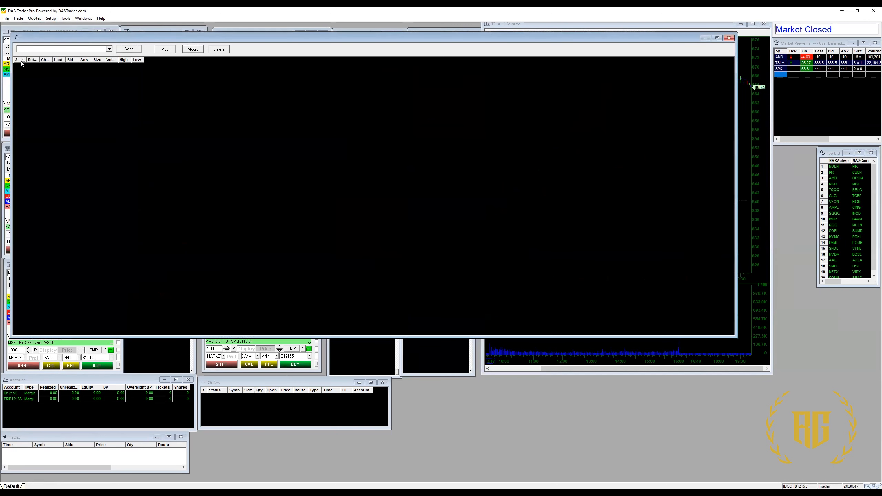
left_click(31, 49)
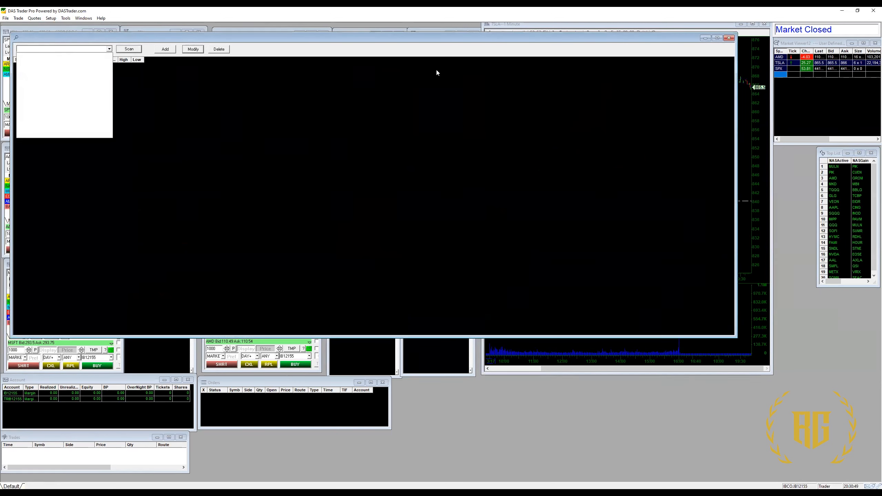
left_click(731, 40)
left_click(731, 40)
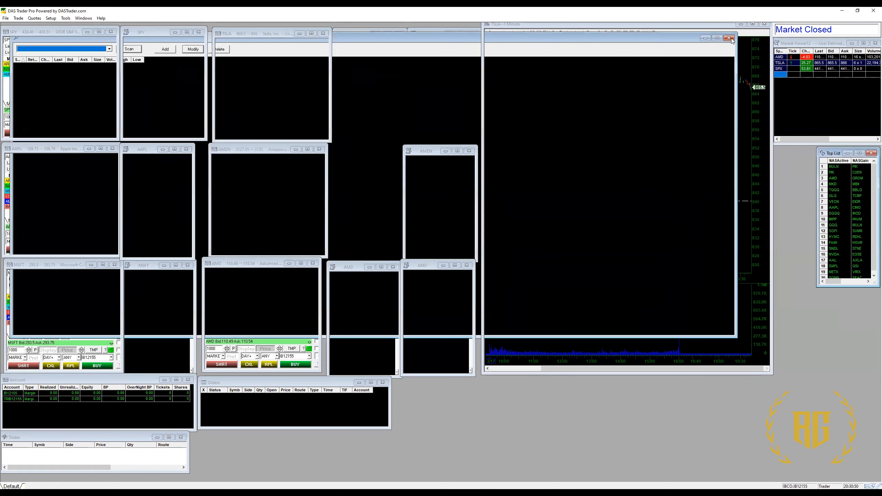
Look at the Alert & Trigger window and close it again
left_click(47, 18)
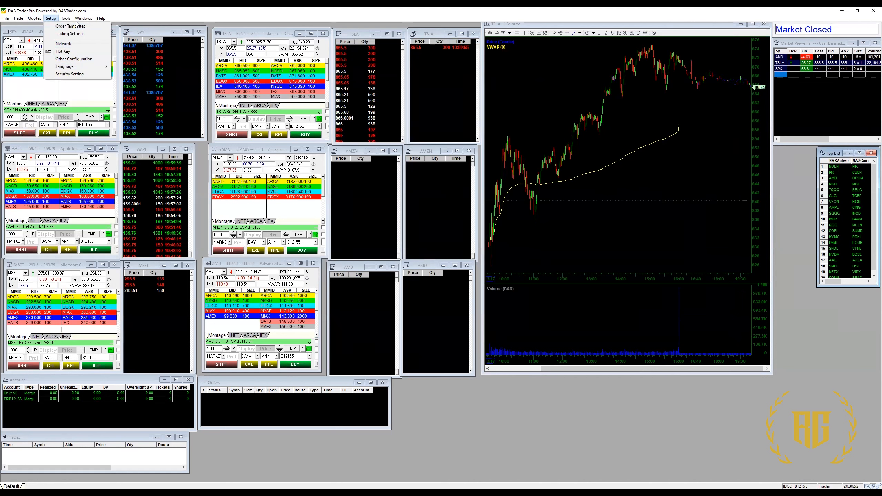
mouse_move(66, 18)
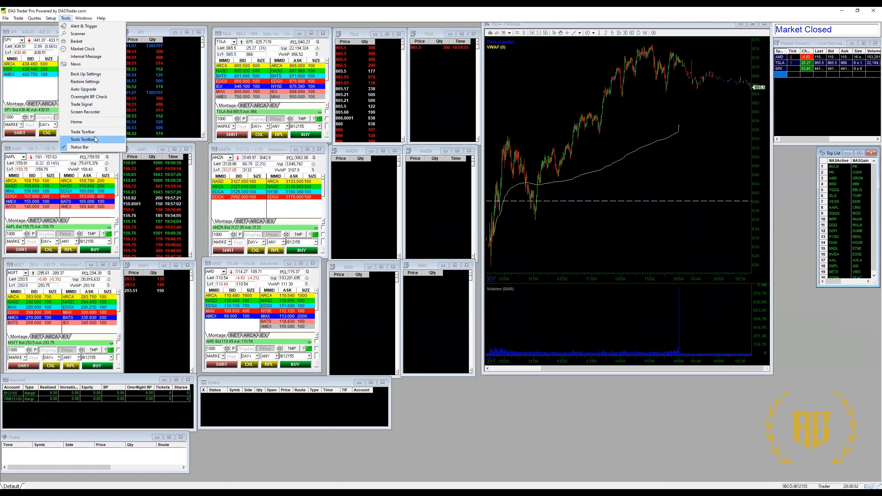
left_click(84, 27)
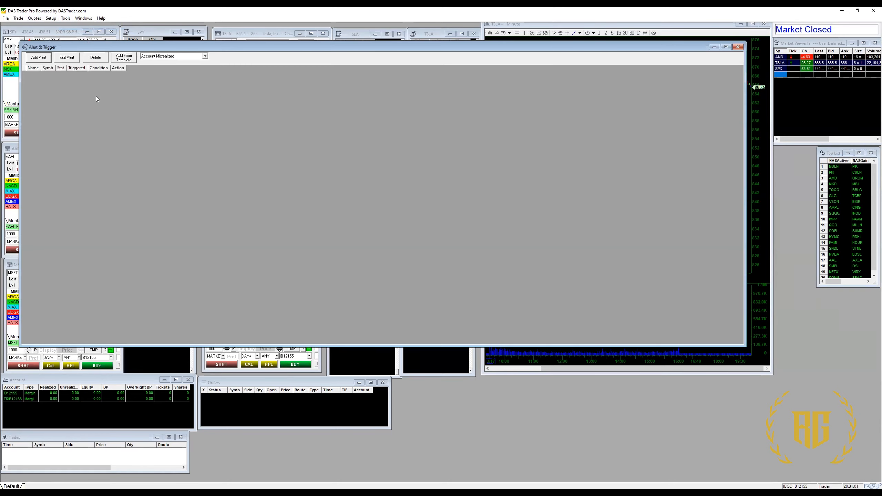
left_click(738, 47)
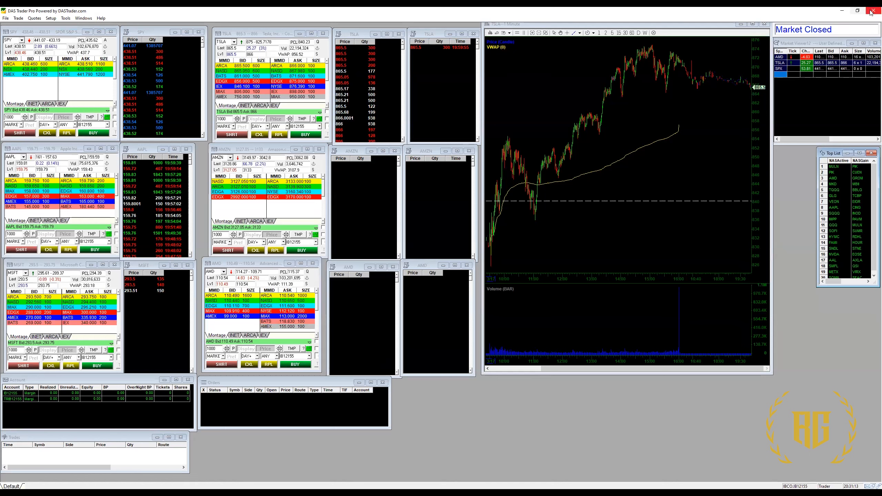
Save the current trading desktop to a file named MENTORSHIP RECORDING in the DAS Trader Pro folder
left_click(6, 18)
left_click(25, 66)
left_click(401, 310)
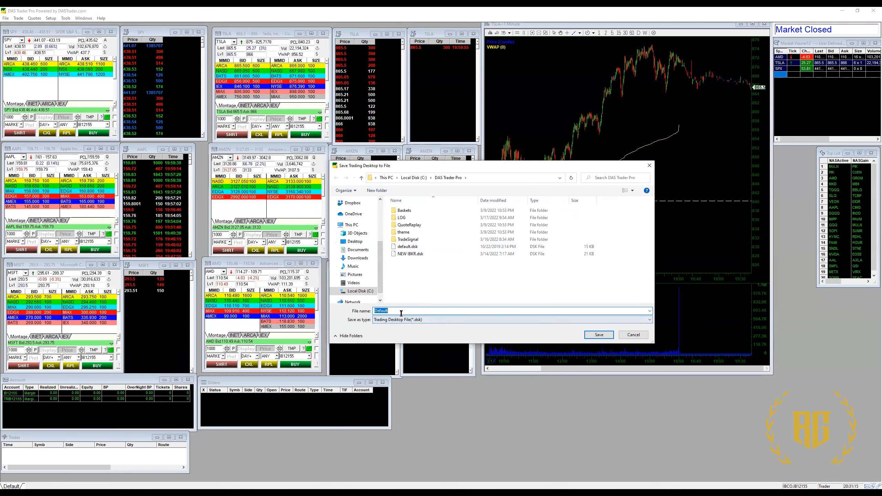
key("BackSpace")
key("BackSpace")
key("BackSpace")
key("BackSpace")
key("BackSpace")
key("BackSpace")
key("BackSpace")
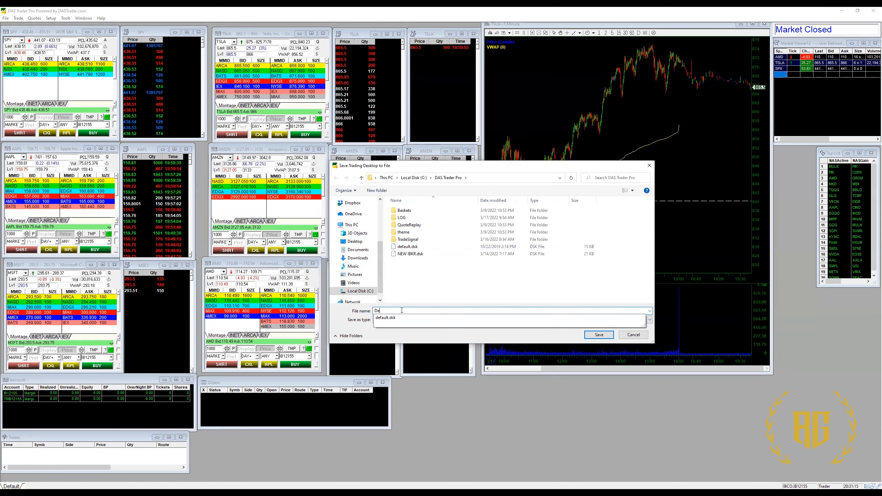
type("MENTOR")
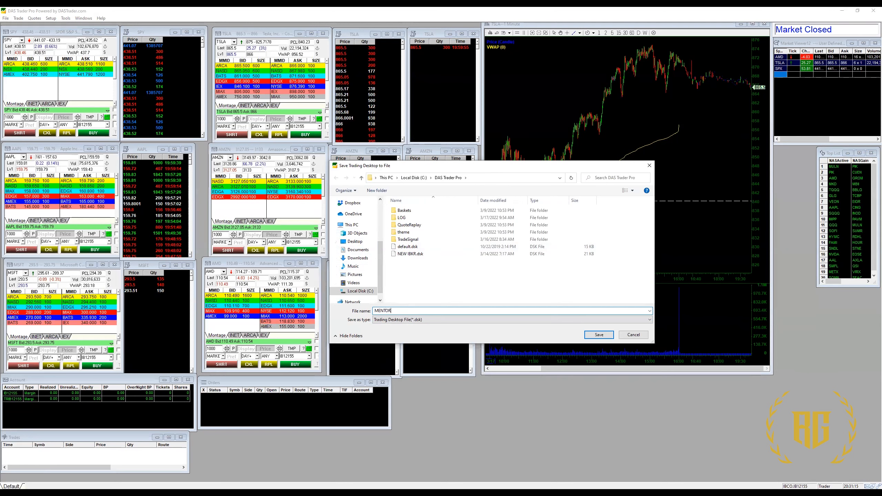
type("SHIP RECORDIMN")
key("BackSpace")
type("NG")
left_click(599, 334)
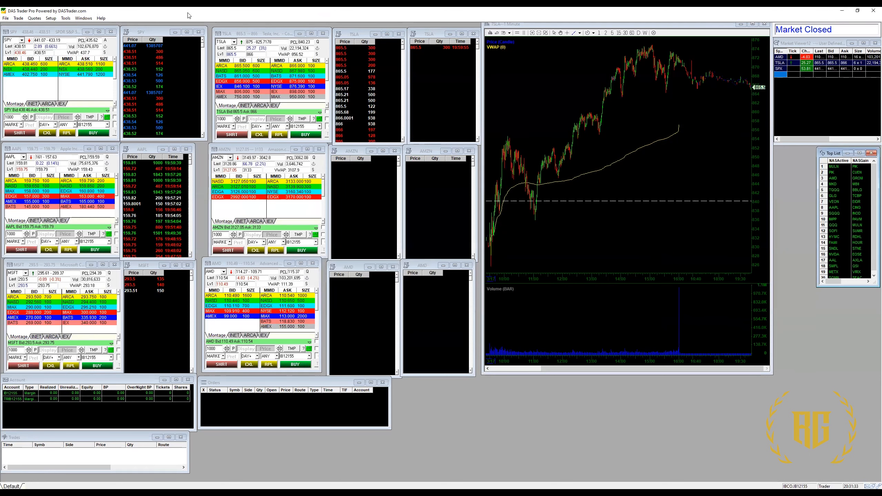
Load the saved trading desktop MENTORSHIP RECORDING.dsk in place of the default layout
left_click(4, 19)
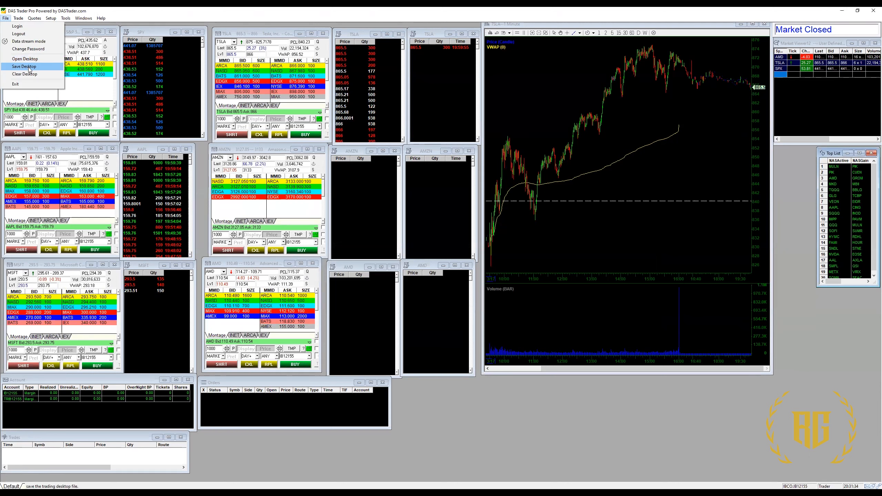
left_click(17, 26)
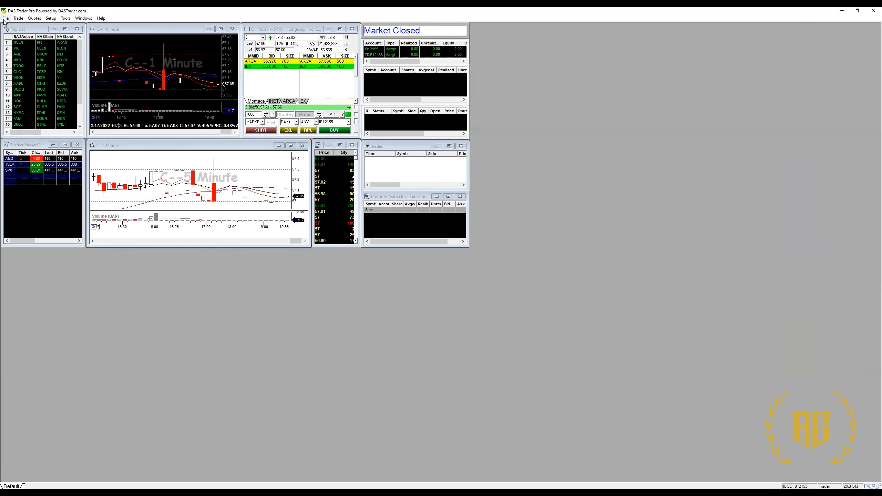
left_click(5, 18)
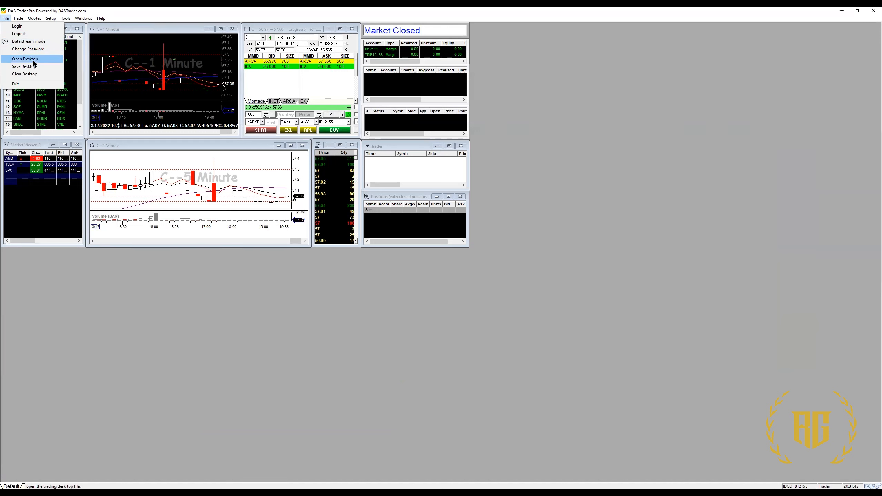
left_click(25, 59)
left_click(432, 256)
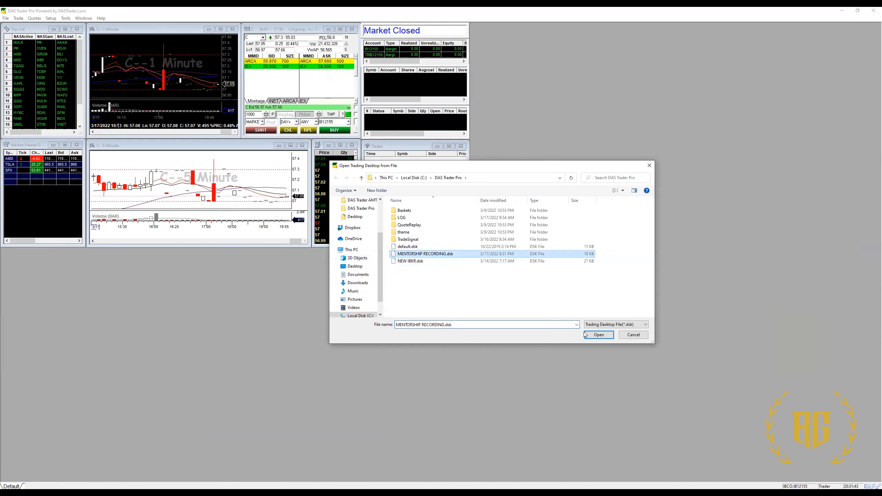
left_click(599, 335)
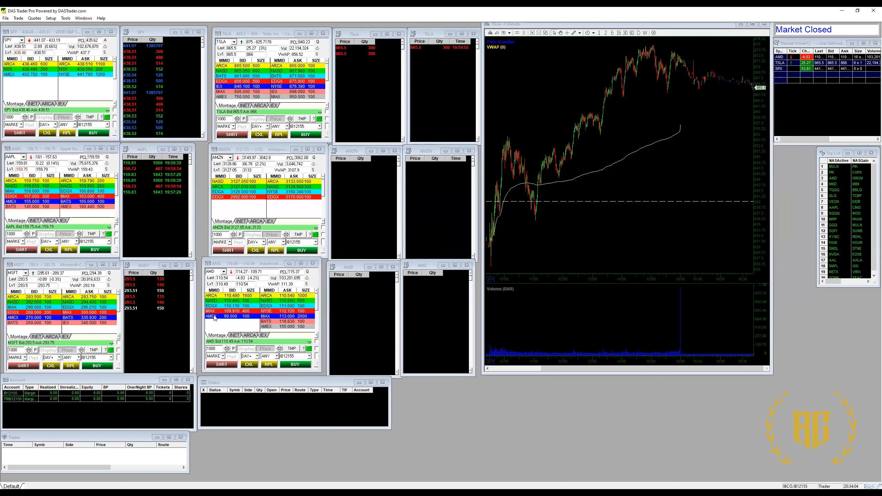
scroll(631, 127, "up", 2)
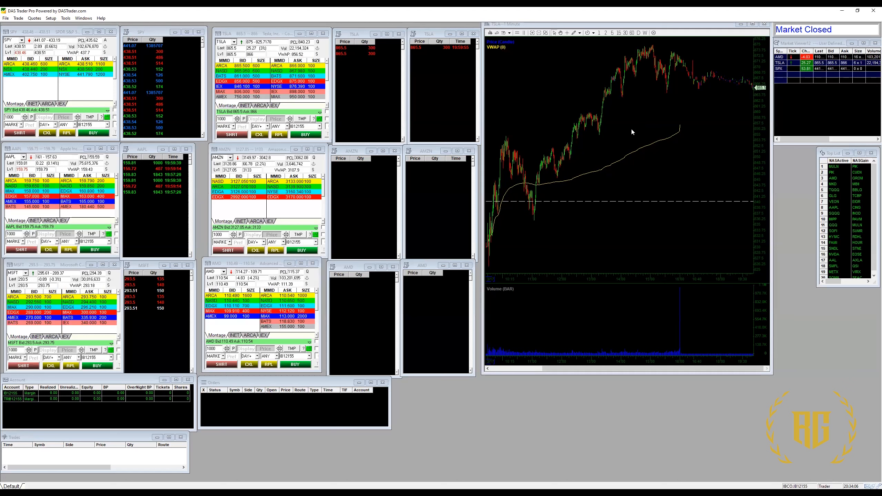
scroll(586, 163, "up", 4)
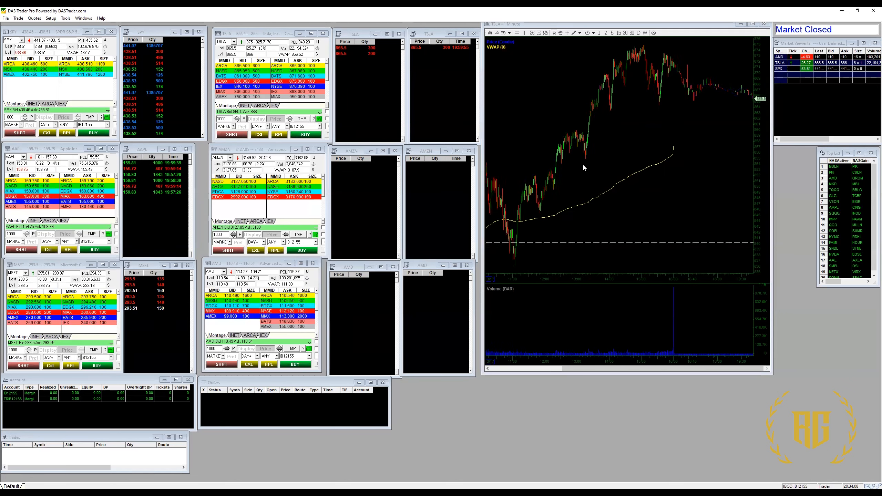
scroll(582, 165, "up", 2)
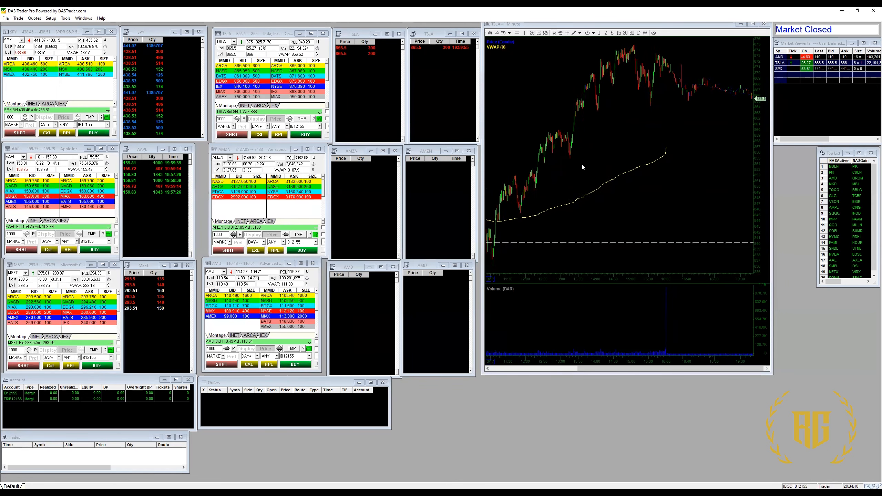
scroll(612, 122, "down", 3)
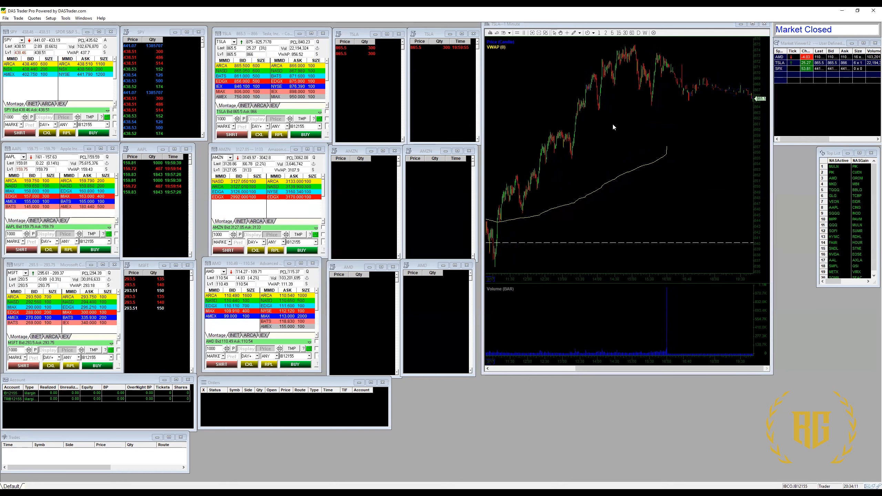
scroll(543, 123, "up", 1)
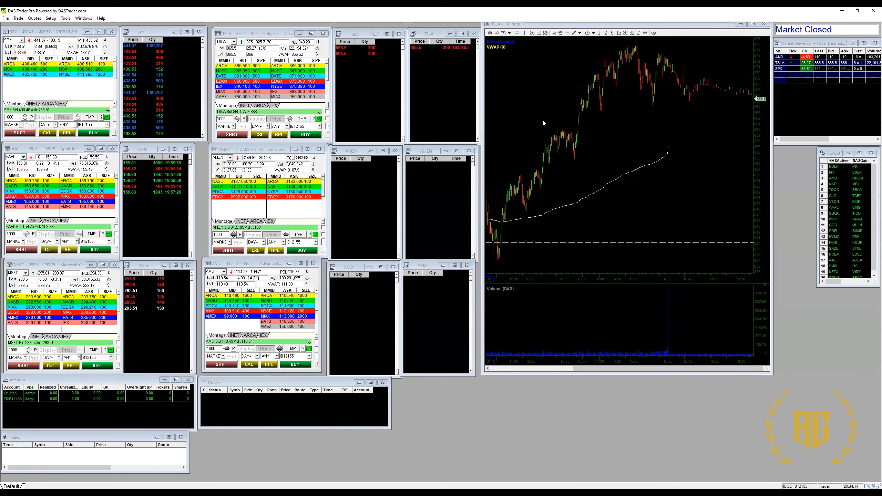